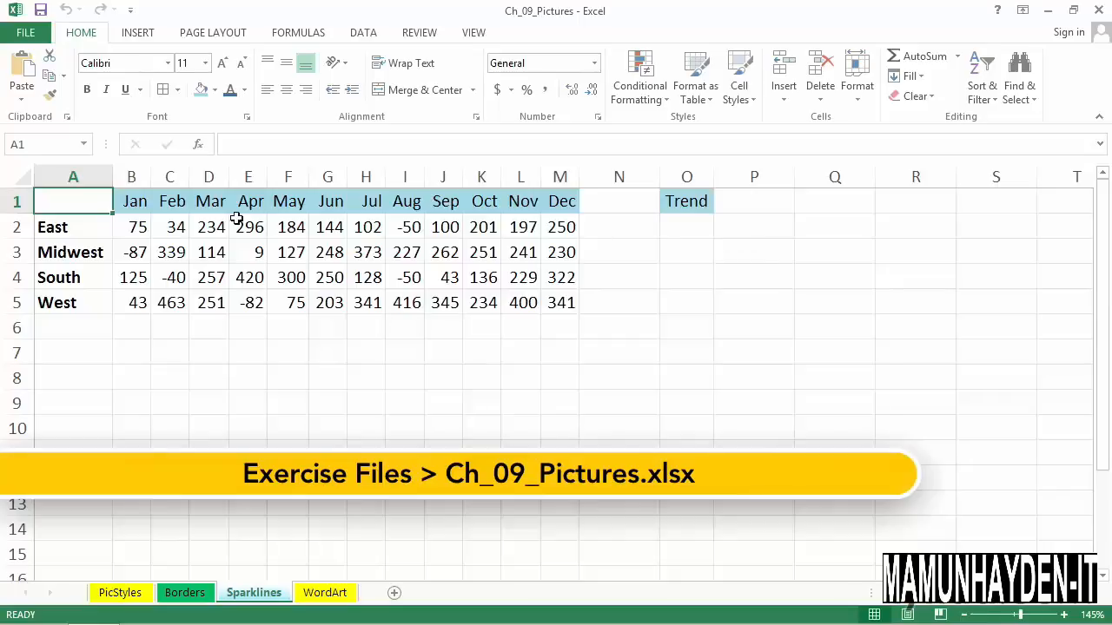
# Insert line sparklines in O2:O5 under Trend, using B2:M5 as the data range.
pyautogui.moveTo(138, 230); pyautogui.dragTo(563, 299)
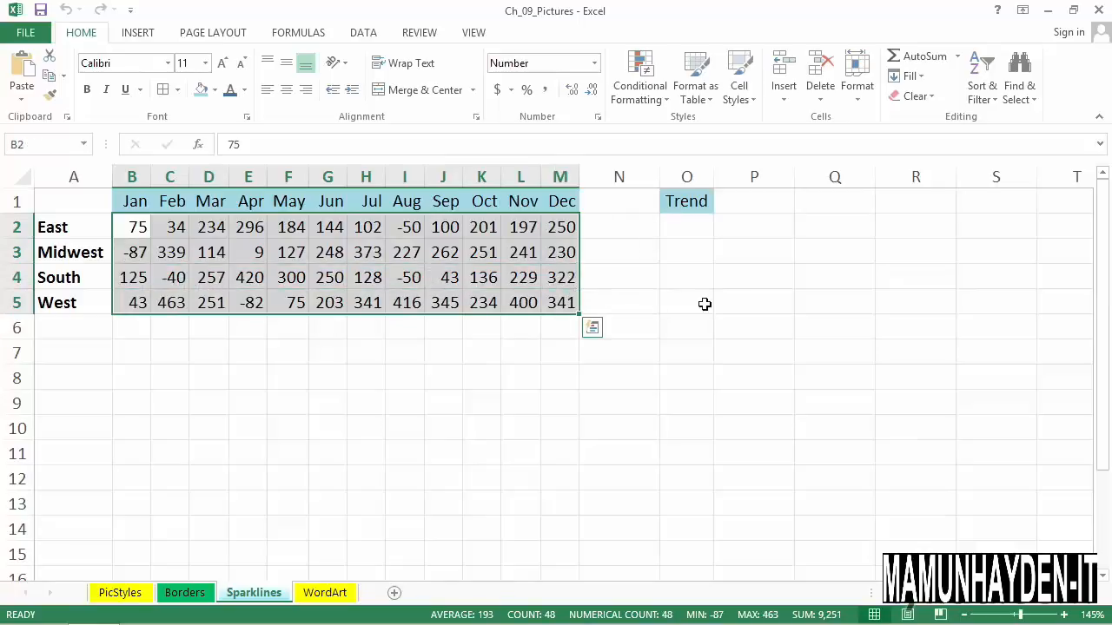
pyautogui.moveTo(688, 232); pyautogui.dragTo(678, 304)
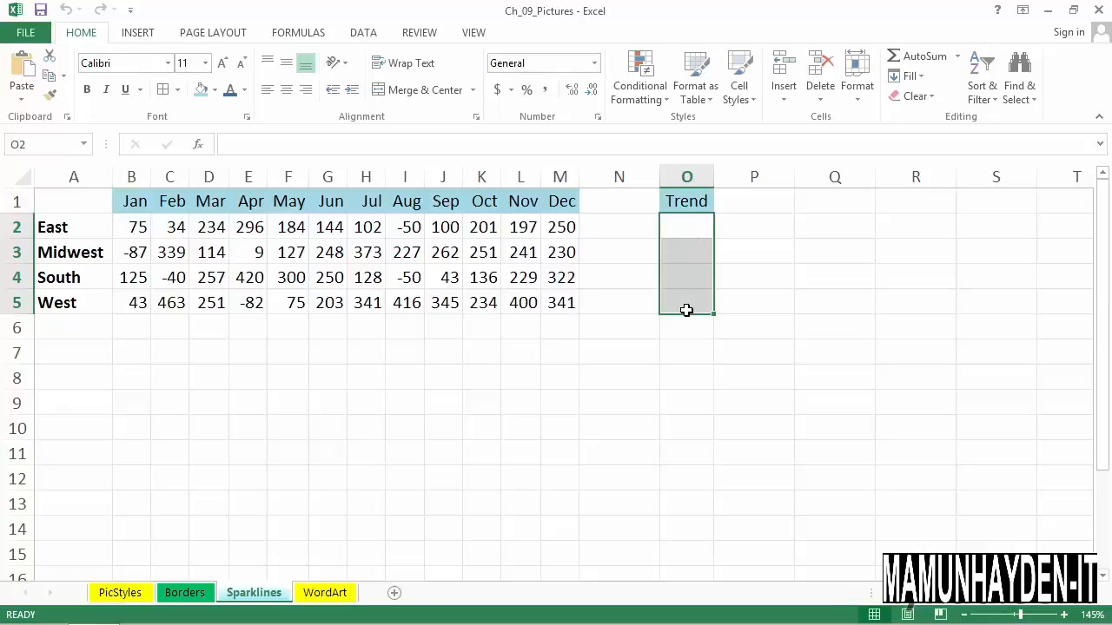
pyautogui.click(137, 33)
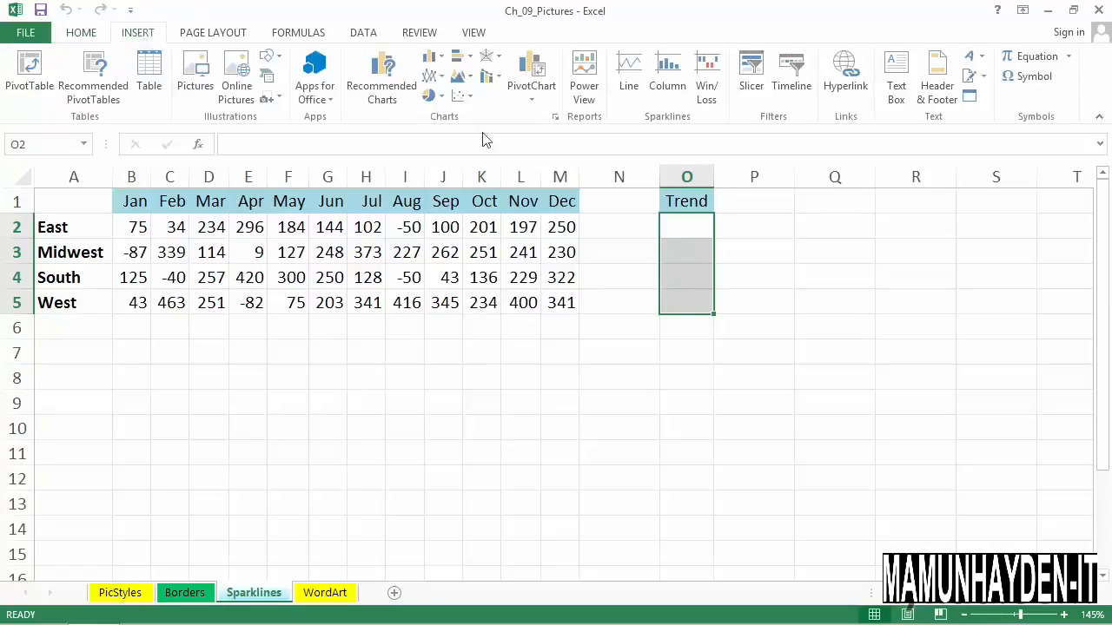
pyautogui.click(630, 78)
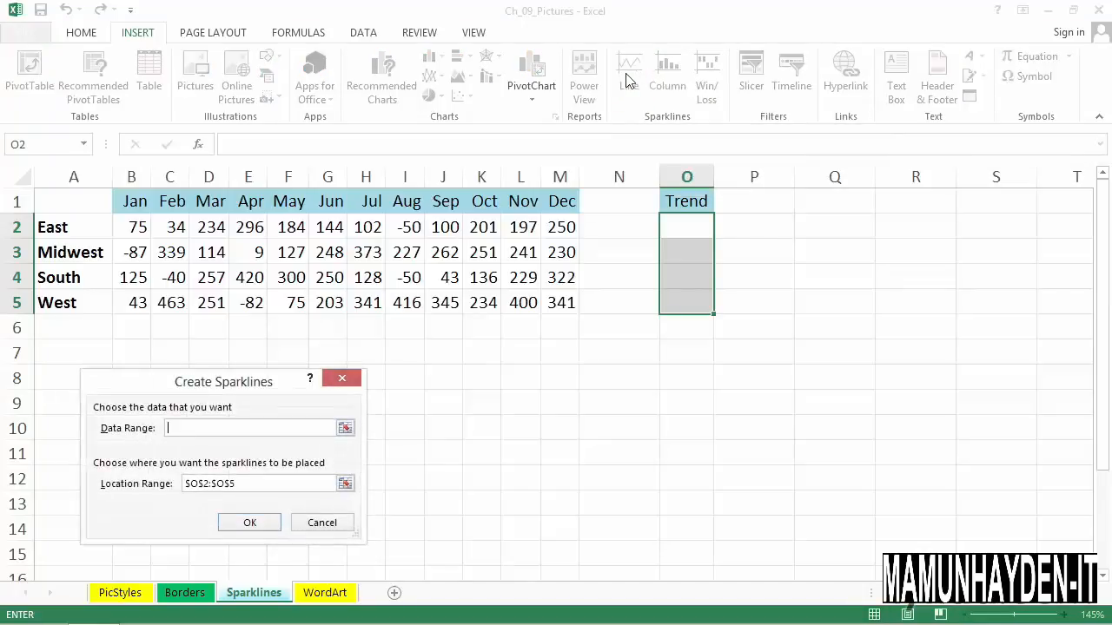
pyautogui.moveTo(266, 388); pyautogui.dragTo(491, 352)
pyautogui.moveTo(137, 230); pyautogui.dragTo(555, 309)
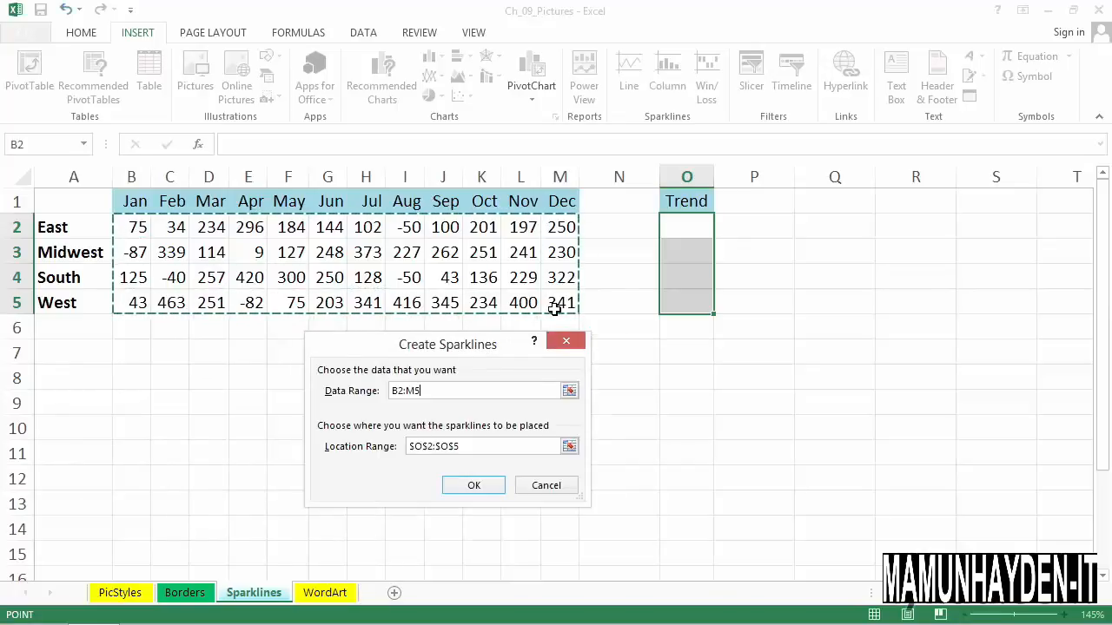
pyautogui.click(484, 488)
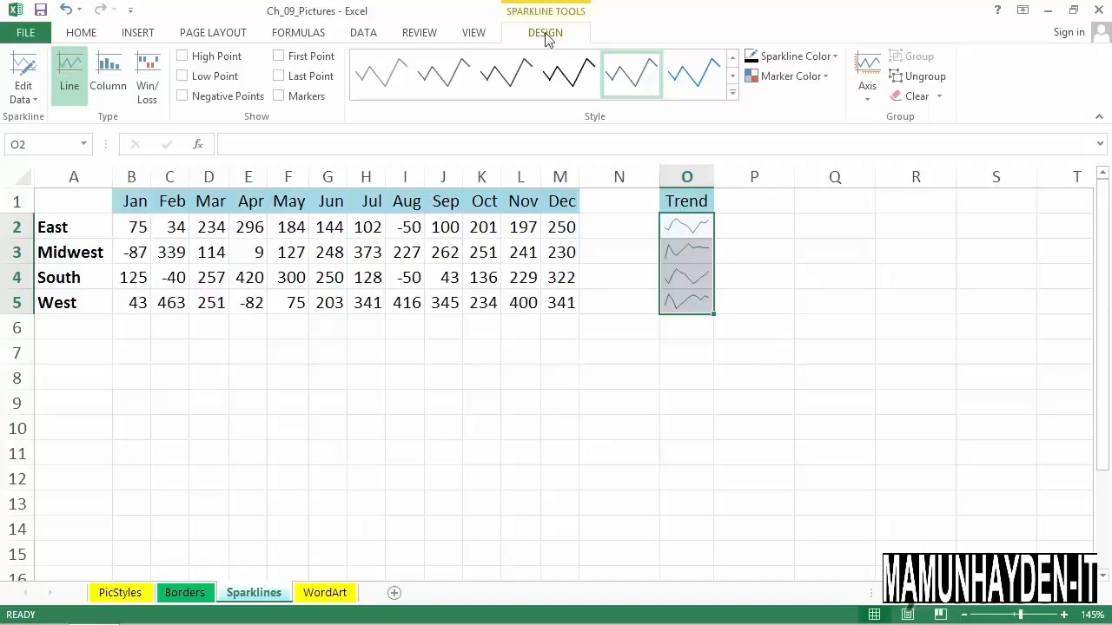
# Set the Trend sparklines' line weight to 1½ pt and apply the first dark blue style in the style gallery.
pyautogui.moveTo(695, 232); pyautogui.dragTo(690, 308)
pyautogui.click(834, 57)
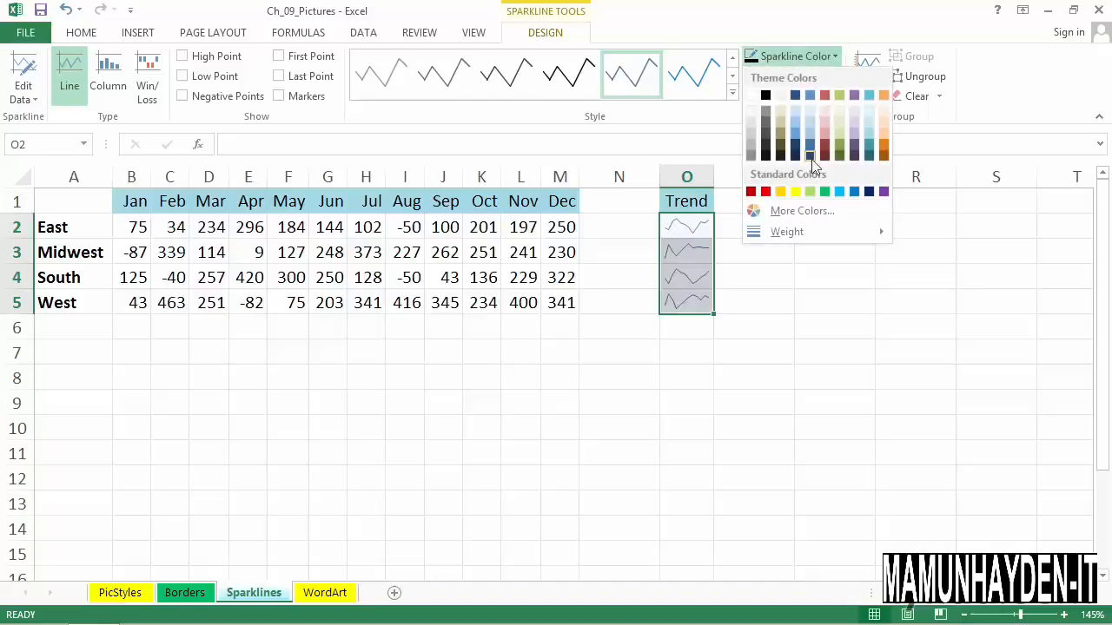
pyautogui.moveTo(786, 231)
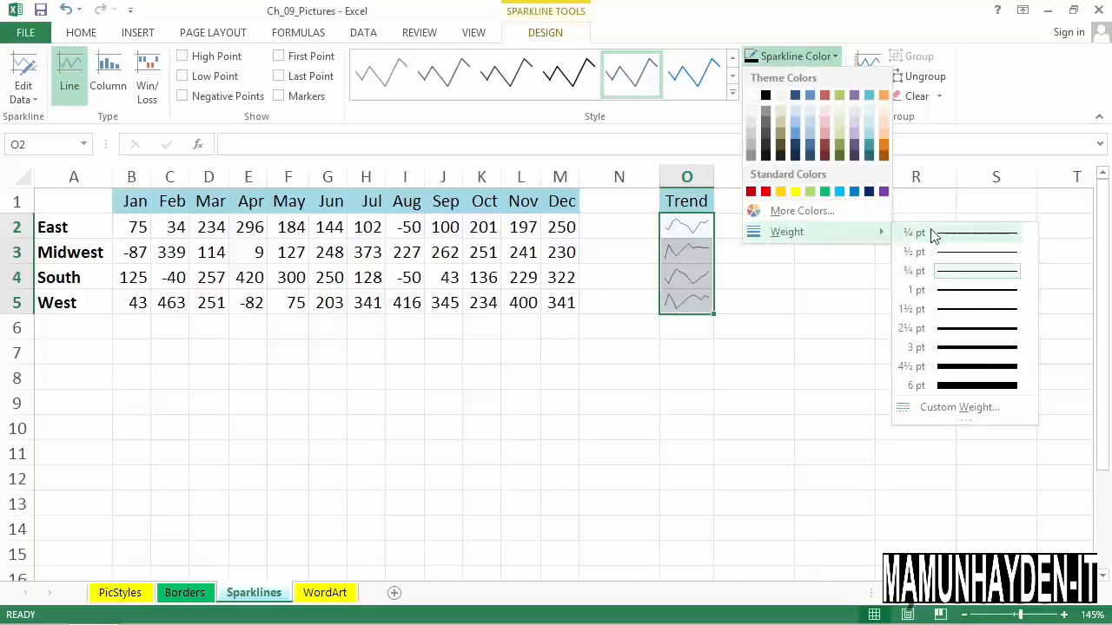
pyautogui.click(970, 311)
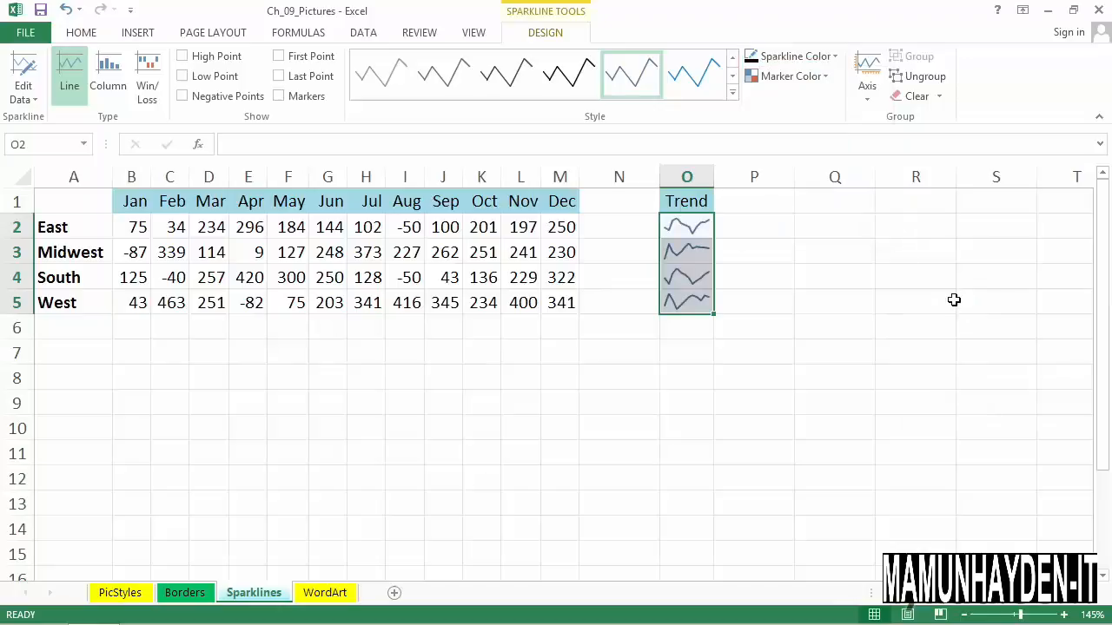
pyautogui.click(733, 93)
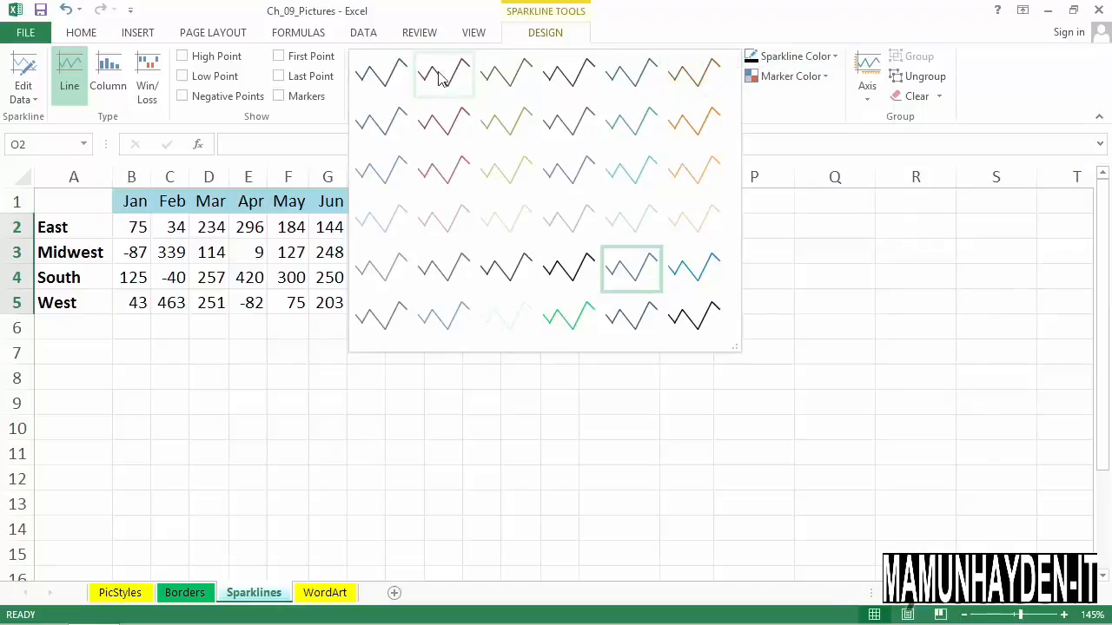
pyautogui.click(375, 73)
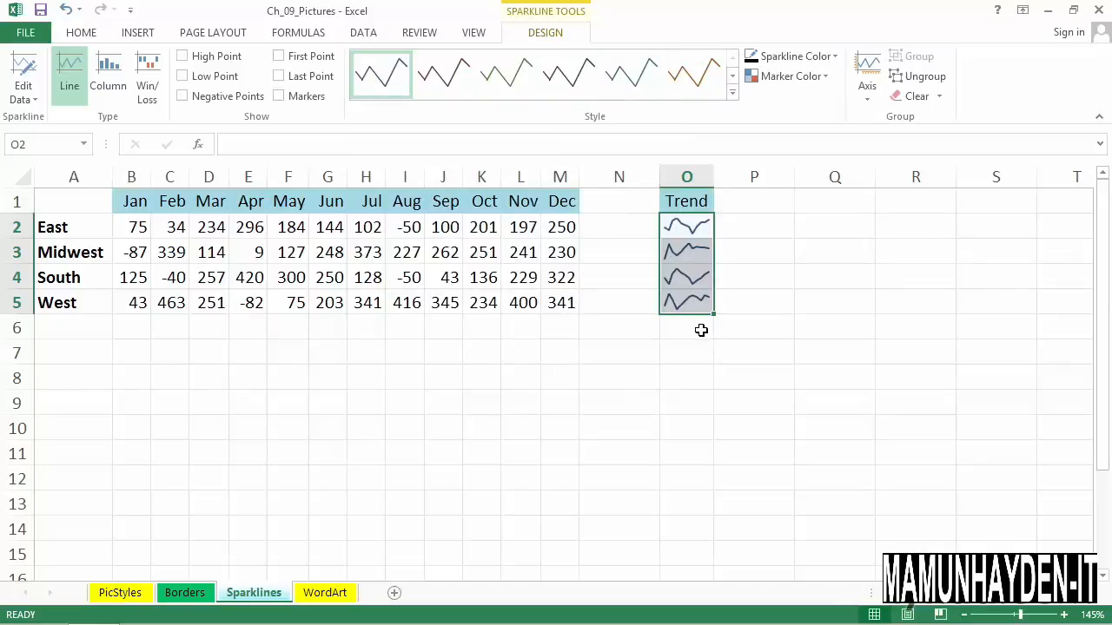
# Narrow the empty column N and widen the Trend column O so the sparklines stretch out.
pyautogui.moveTo(667, 185); pyautogui.dragTo(768, 187)
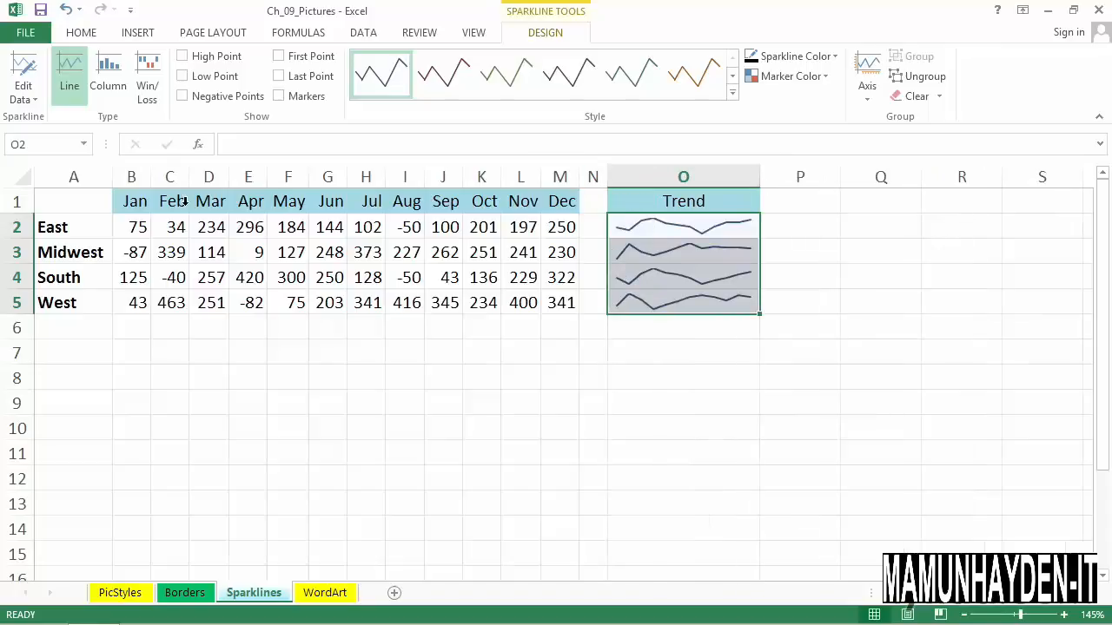
pyautogui.click(78, 203)
pyautogui.scroll(1, 656, 506)
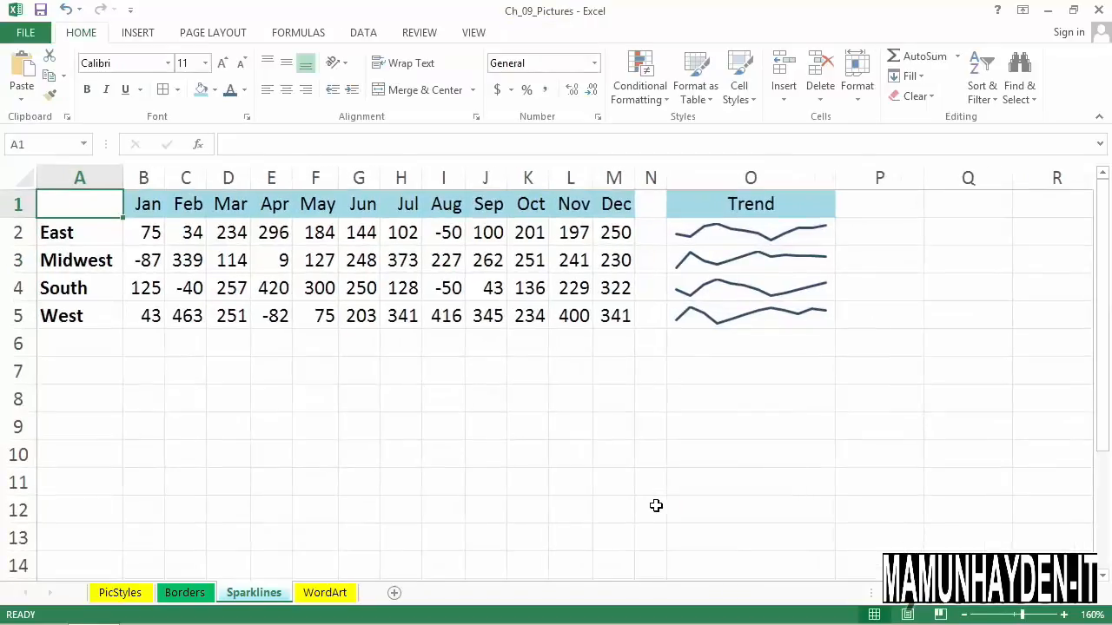
# Make rows 2 to 5 about twice as tall and widen the Trend column further.
pyautogui.moveTo(19, 232); pyautogui.dragTo(22, 366)
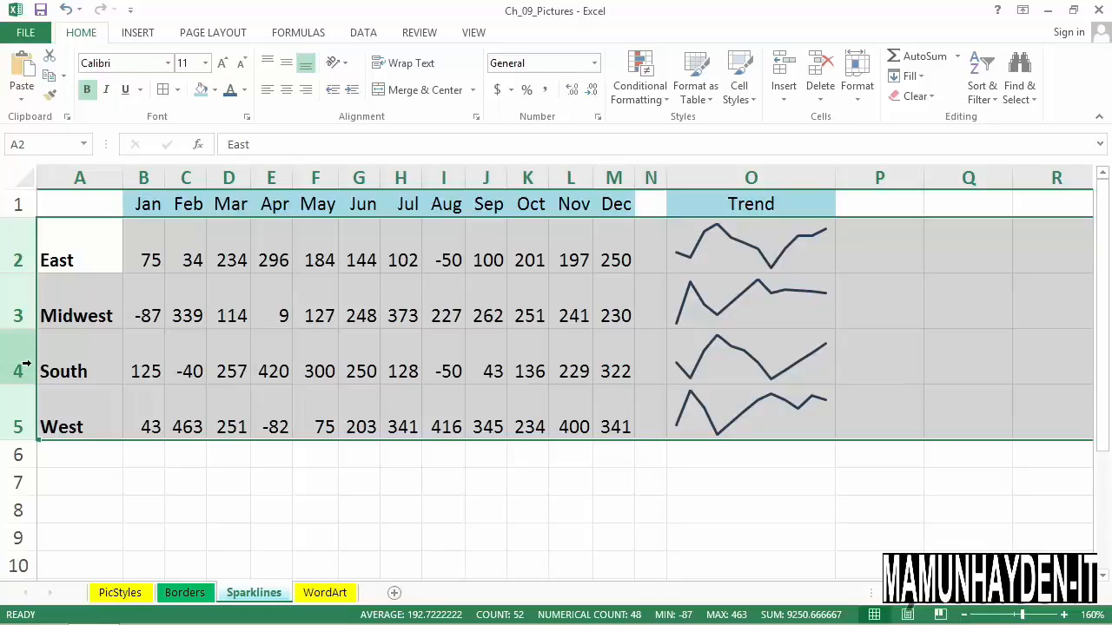
pyautogui.hotkey('ctrl', 'z')
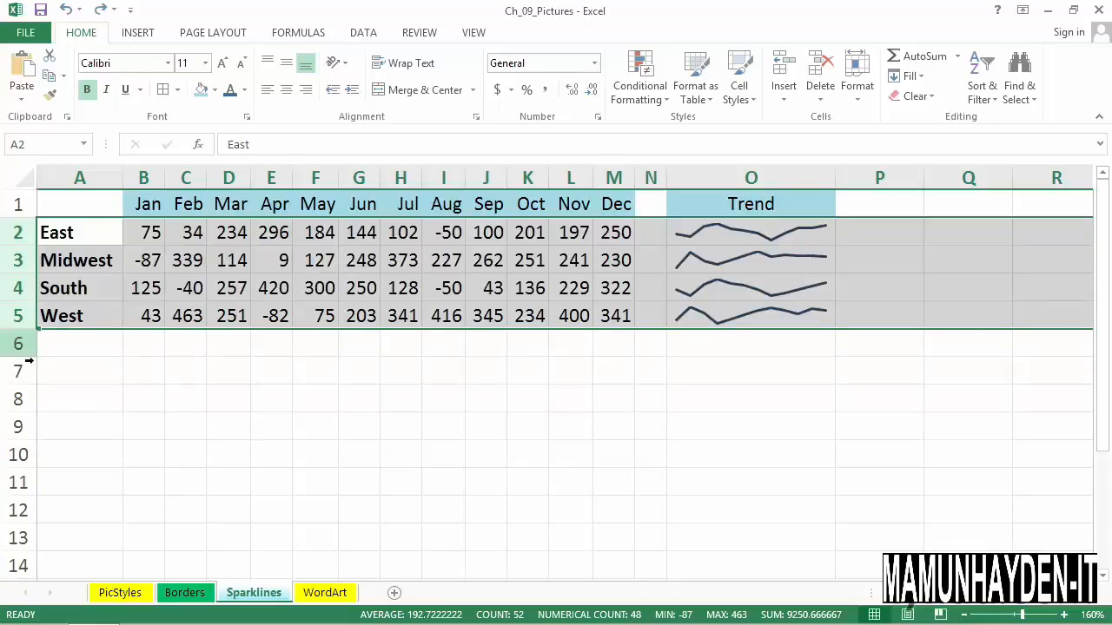
pyautogui.hotkey('ctrl', 'y')
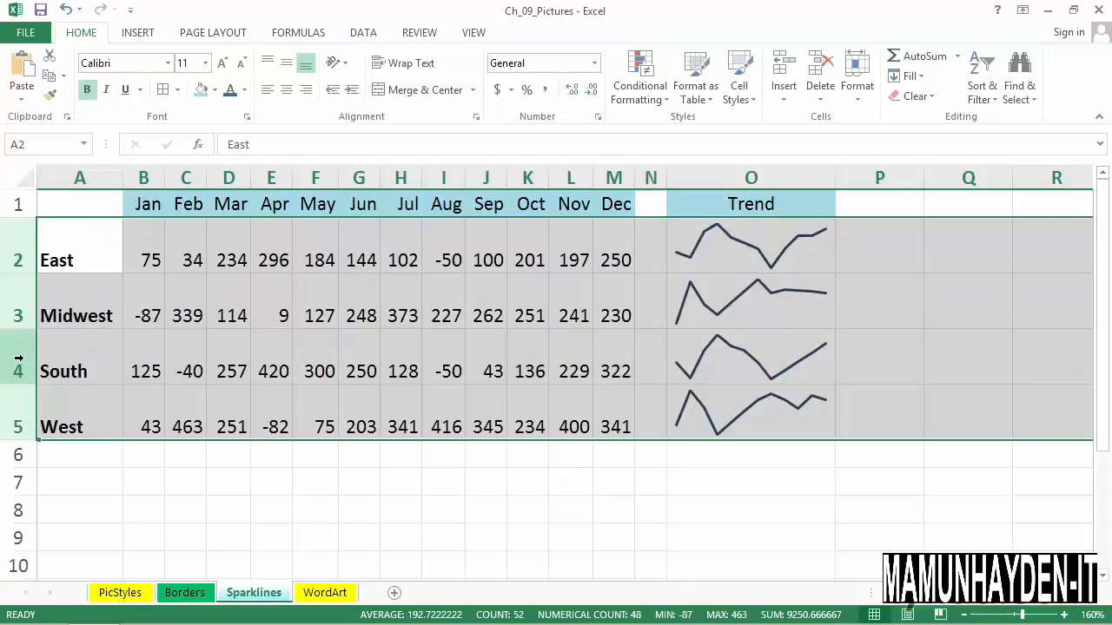
pyautogui.moveTo(776, 253); pyautogui.dragTo(807, 420)
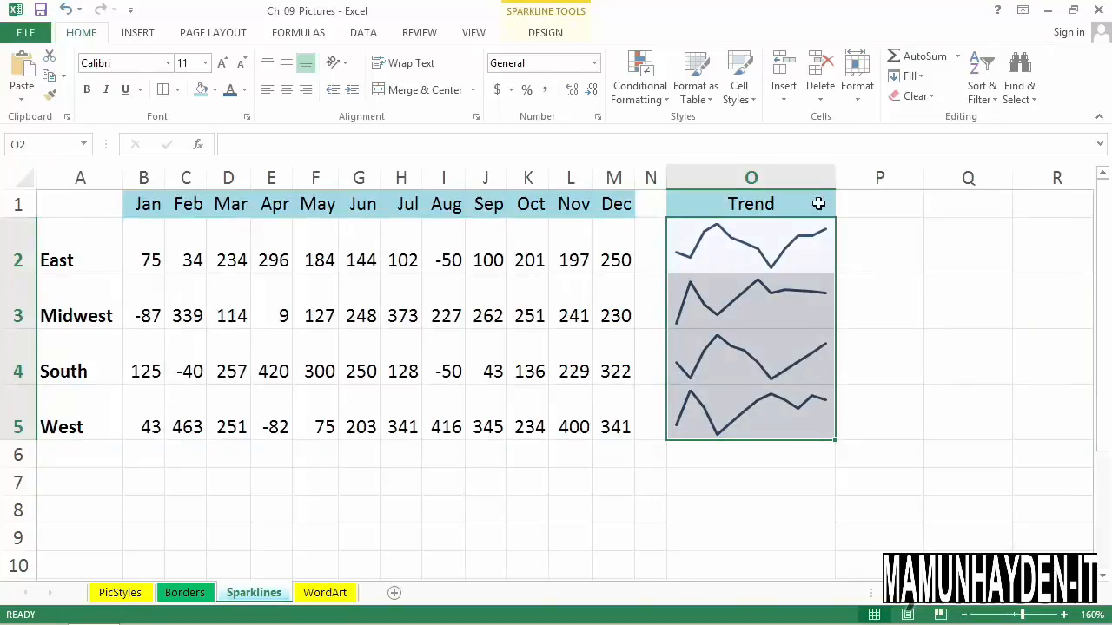
pyautogui.moveTo(839, 183); pyautogui.dragTo(908, 182)
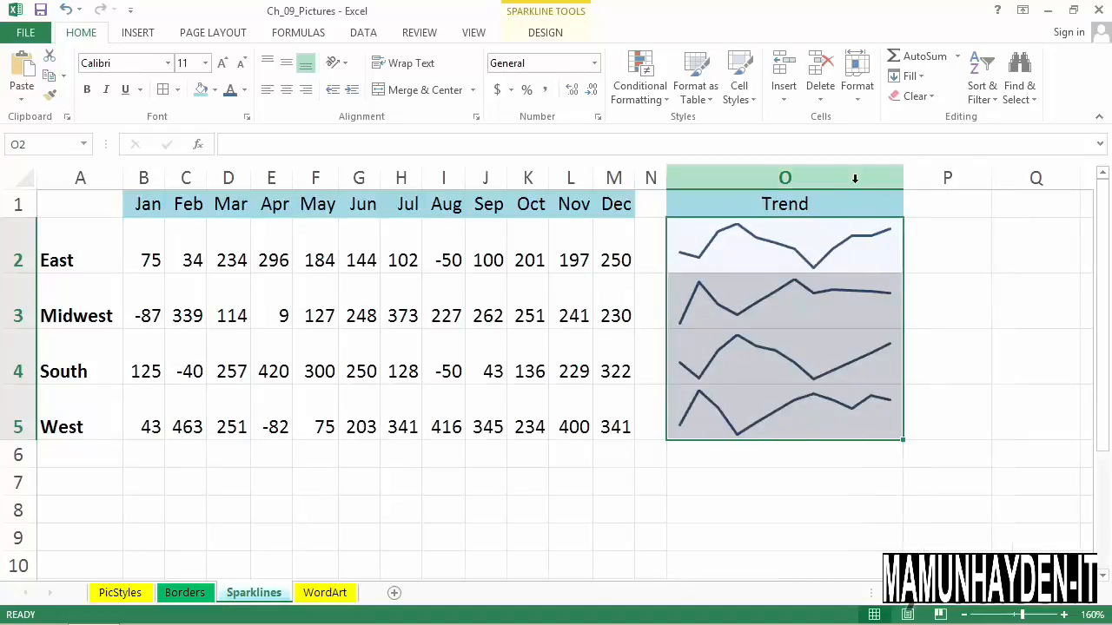
# Show the horizontal axis in the Trend sparklines.
pyautogui.click(545, 33)
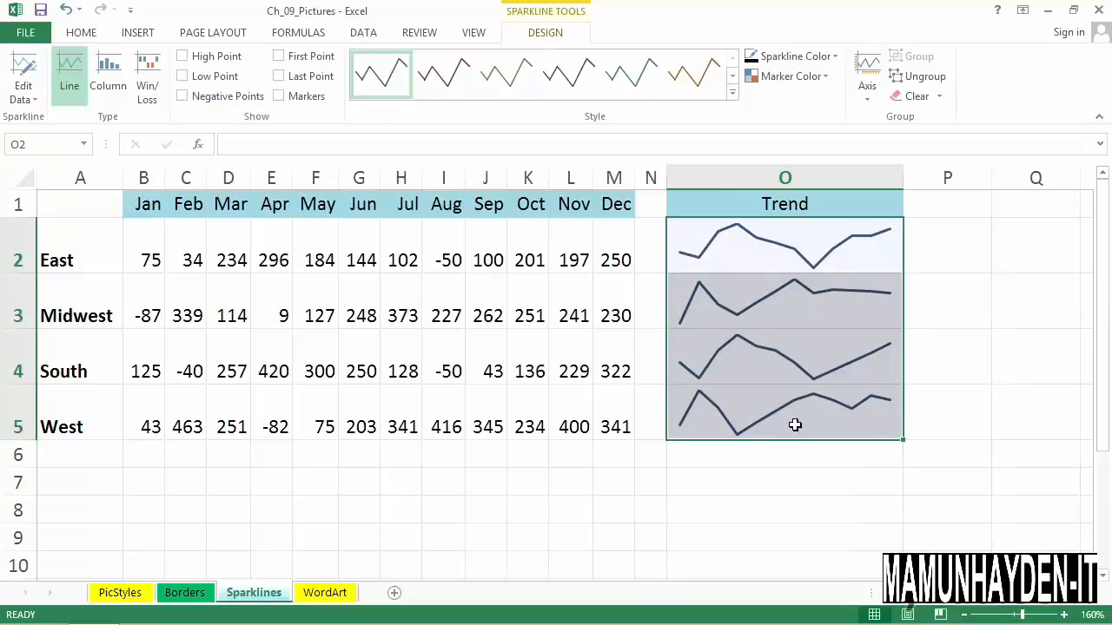
pyautogui.click(868, 98)
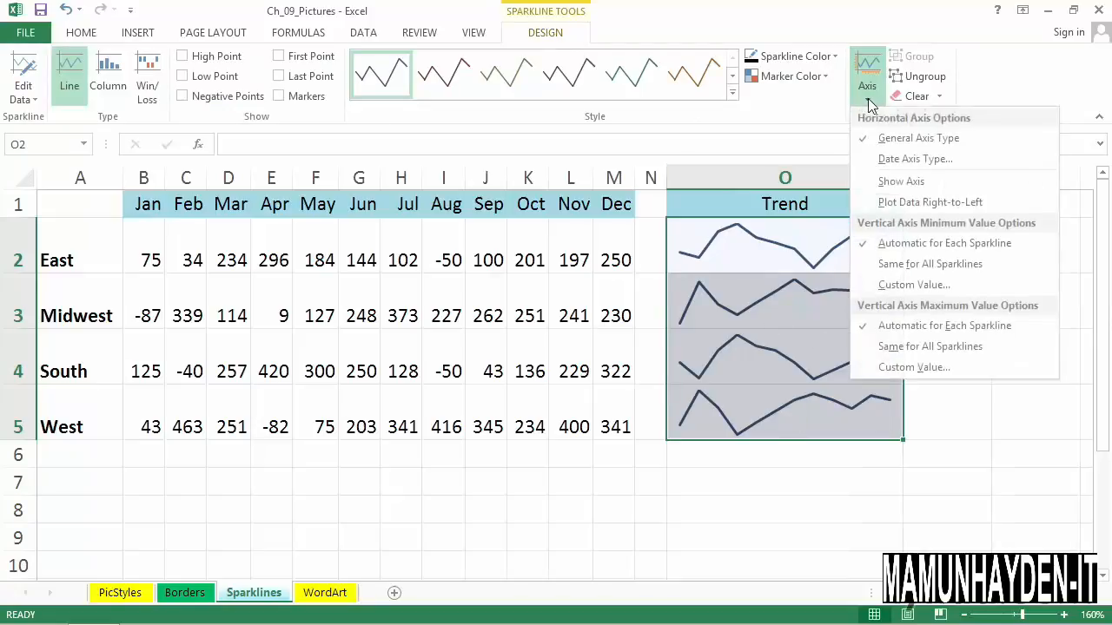
pyautogui.click(902, 182)
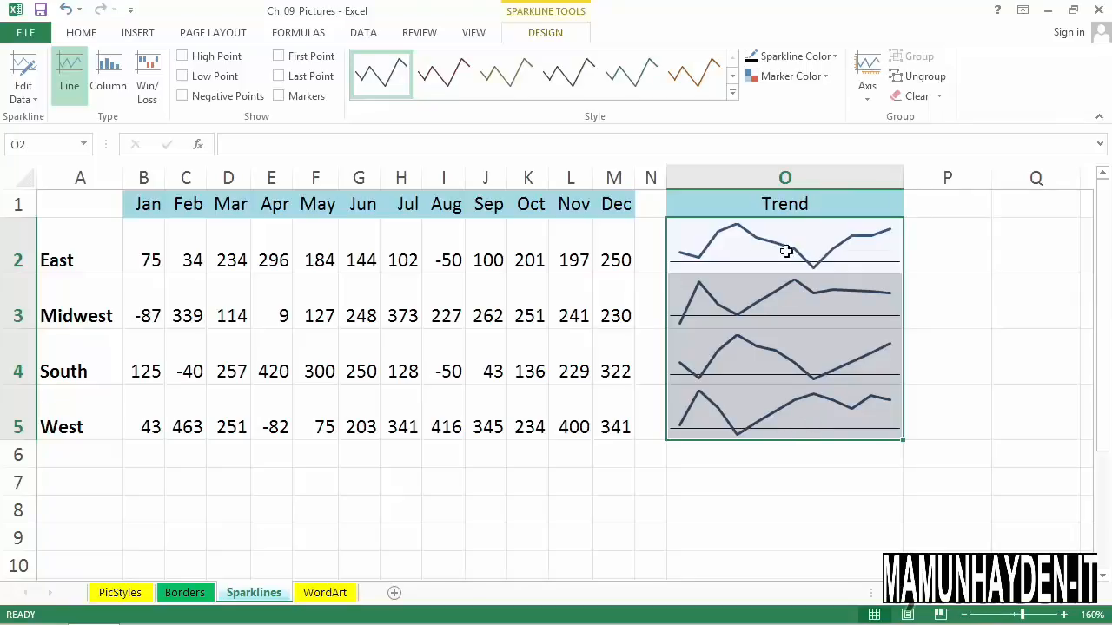
# Convert the Trend sparklines to Column type and set the vertical axis minimum and maximum to Same for All Sparklines.
pyautogui.click(108, 69)
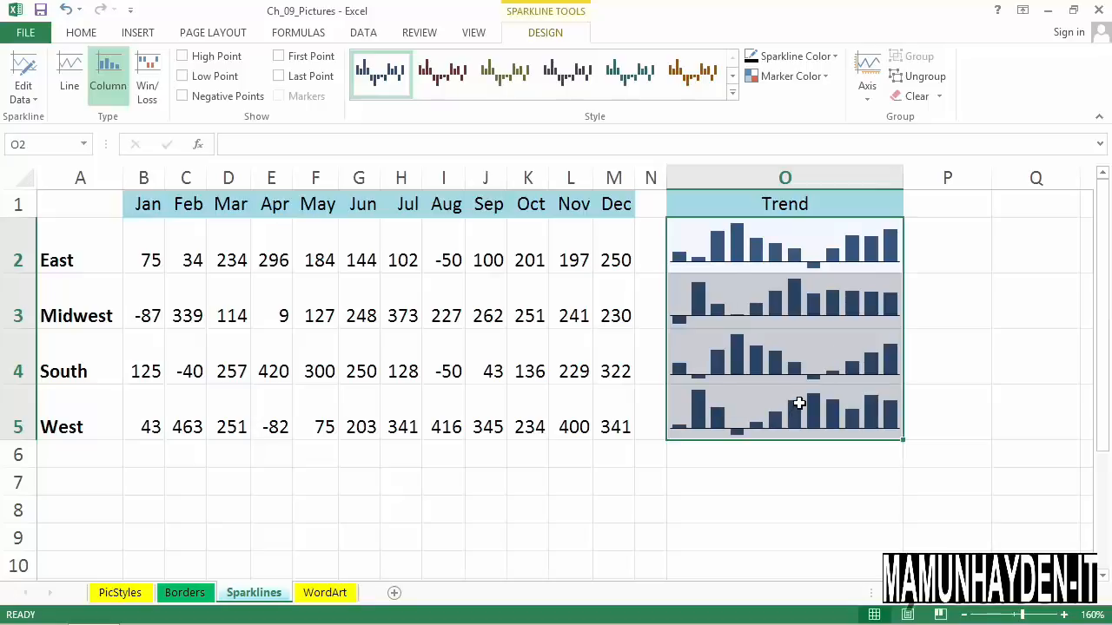
pyautogui.click(869, 102)
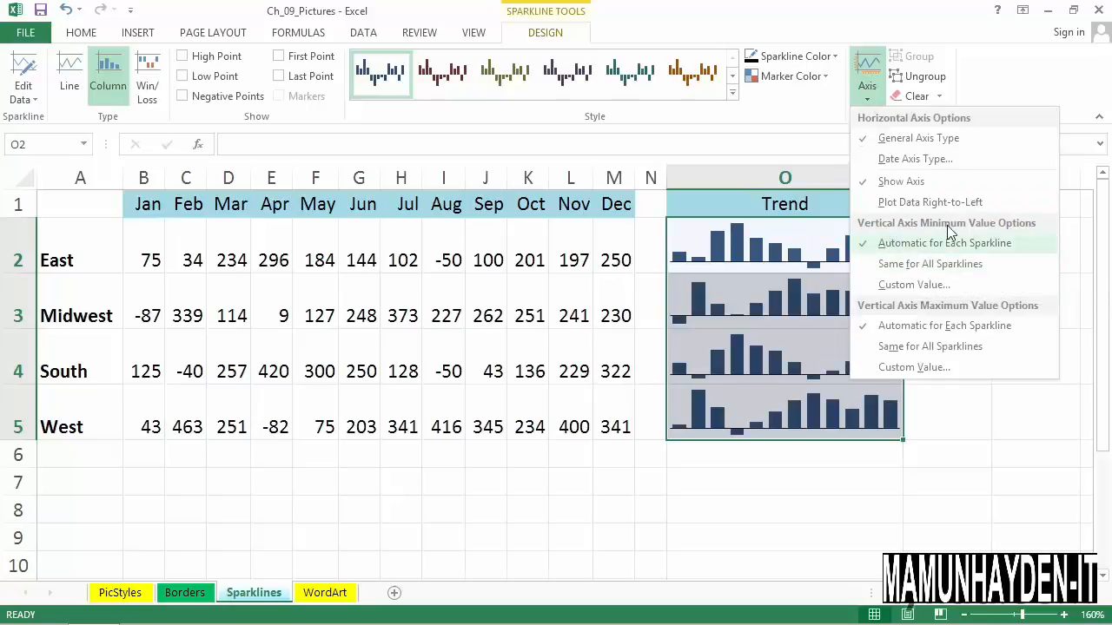
pyautogui.click(927, 265)
pyautogui.click(869, 91)
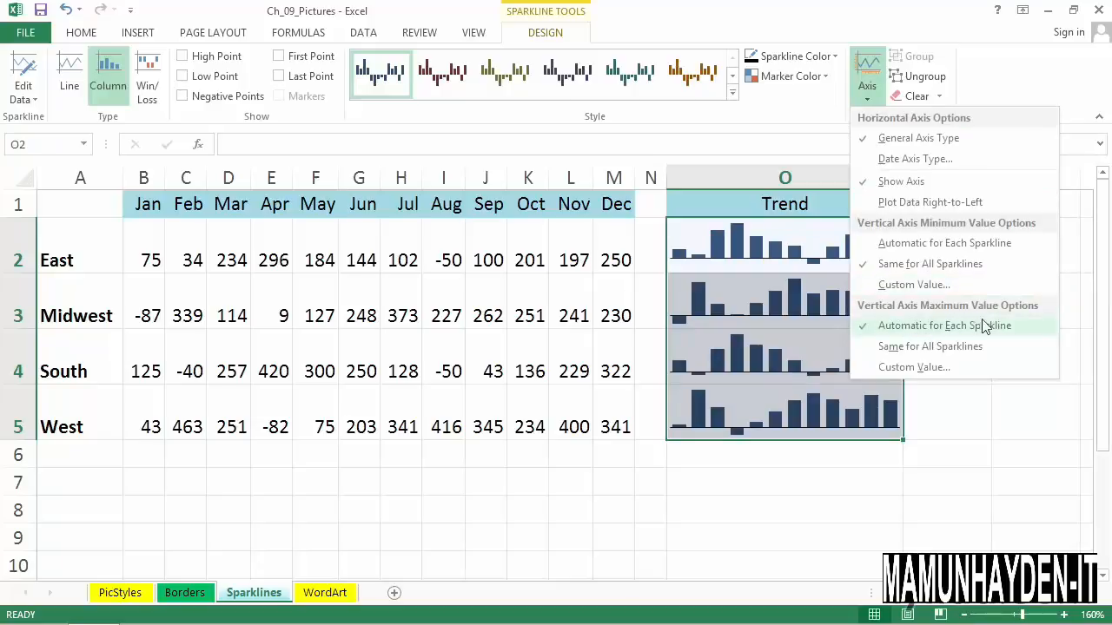
pyautogui.click(958, 348)
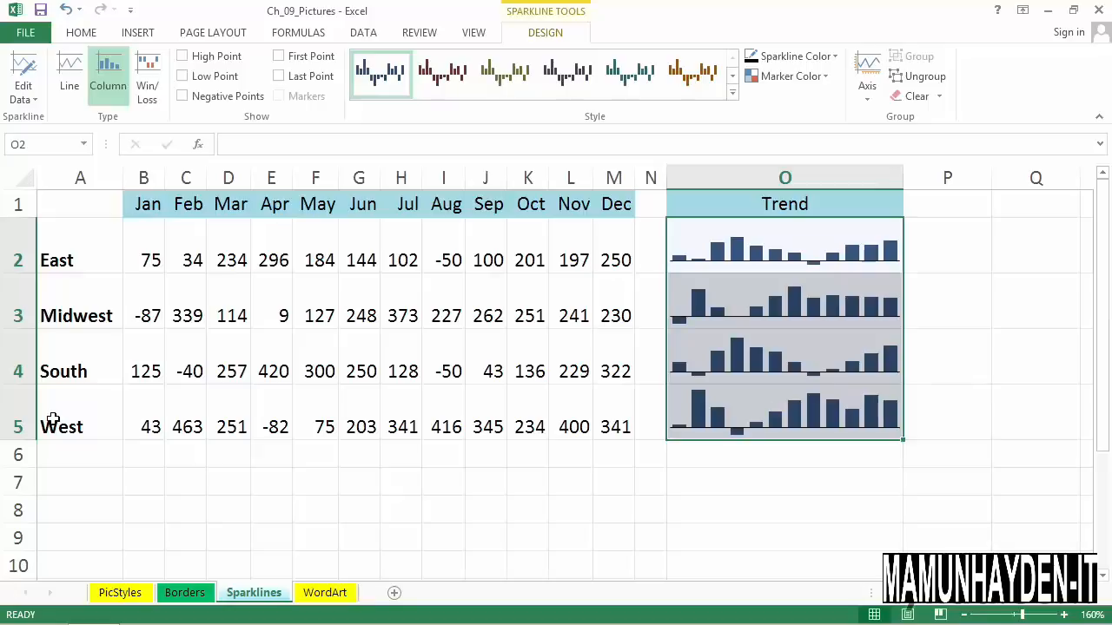
# Reset rows 2 to 5 to their automatic height and narrow the Trend column to less than half its width.
pyautogui.moveTo(21, 254); pyautogui.dragTo(20, 412)
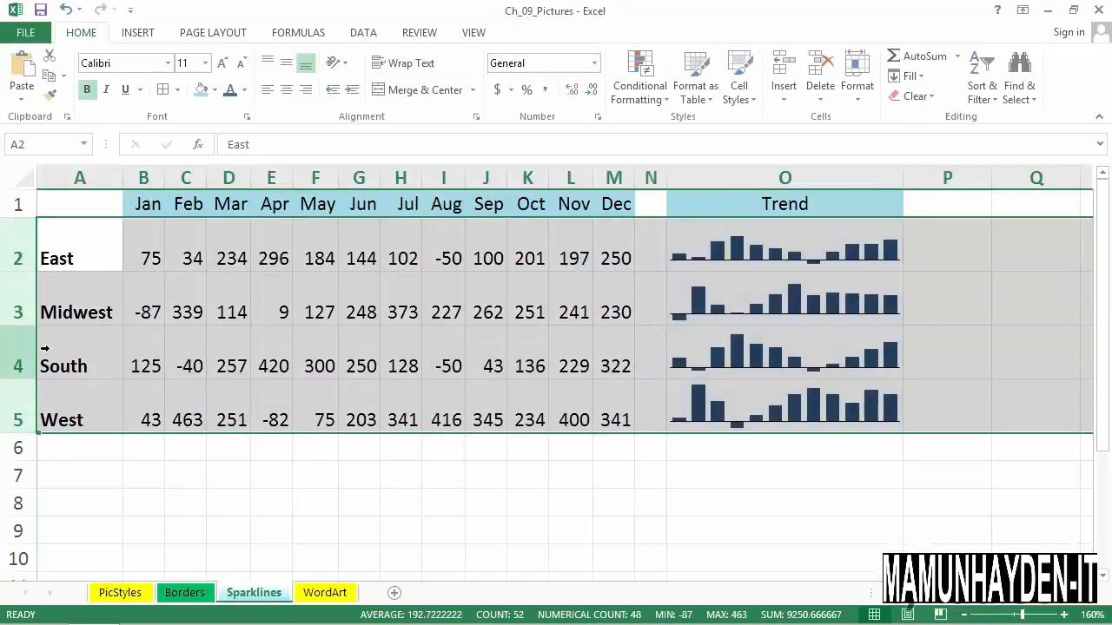
pyautogui.doubleClick(39, 339)
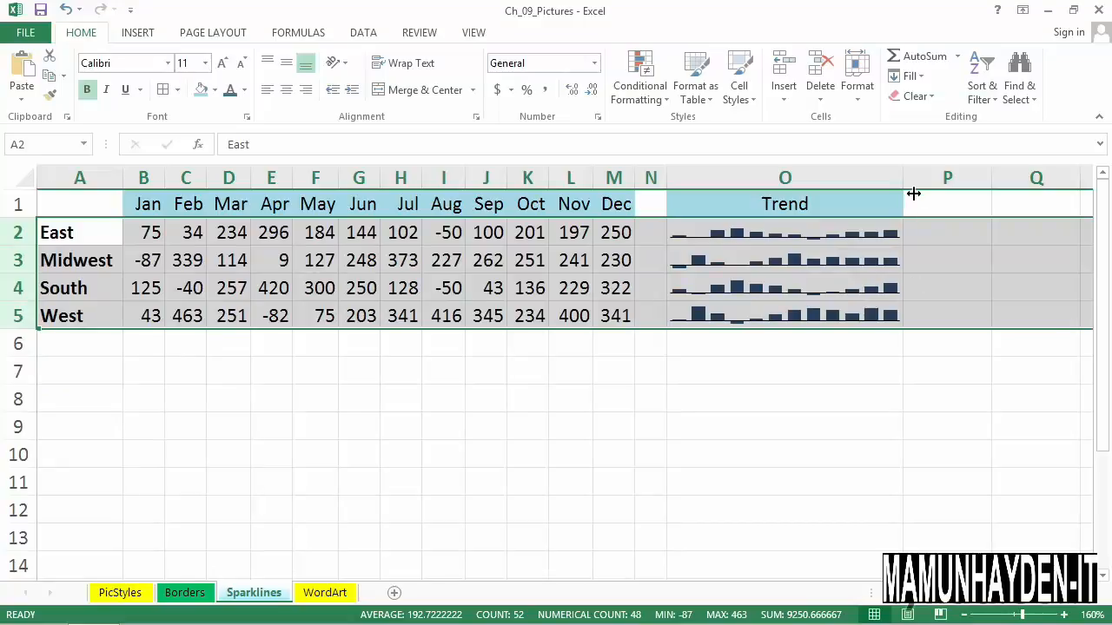
pyautogui.moveTo(910, 188); pyautogui.dragTo(776, 196)
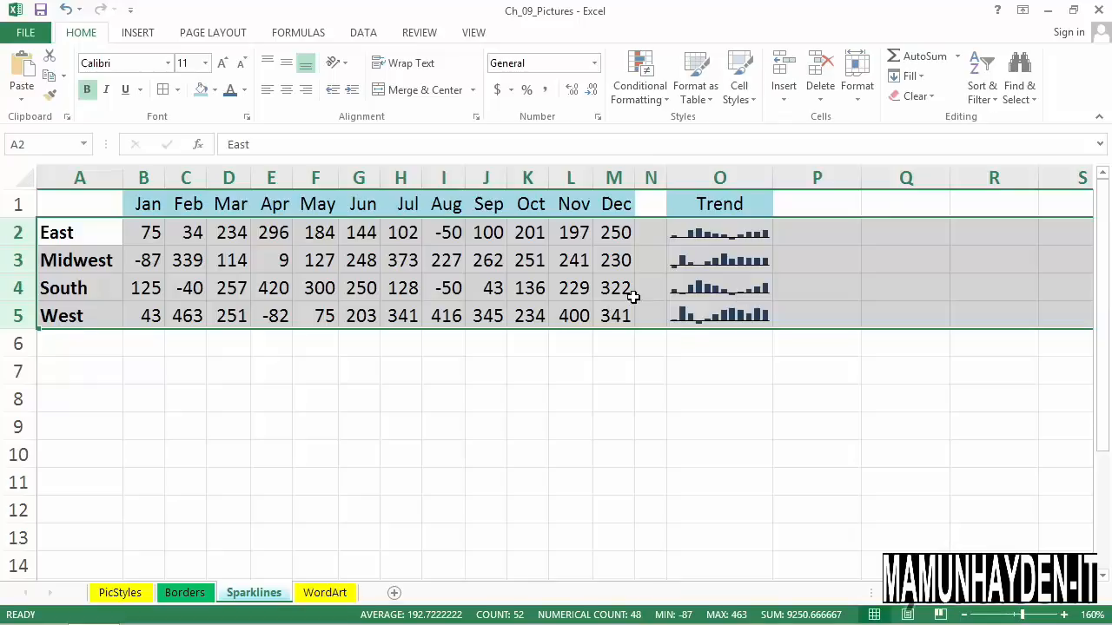
# Change the Trend sparklines in O2:O5 to the Win/Loss type.
pyautogui.click(723, 233)
pyautogui.moveTo(720, 253); pyautogui.dragTo(719, 317)
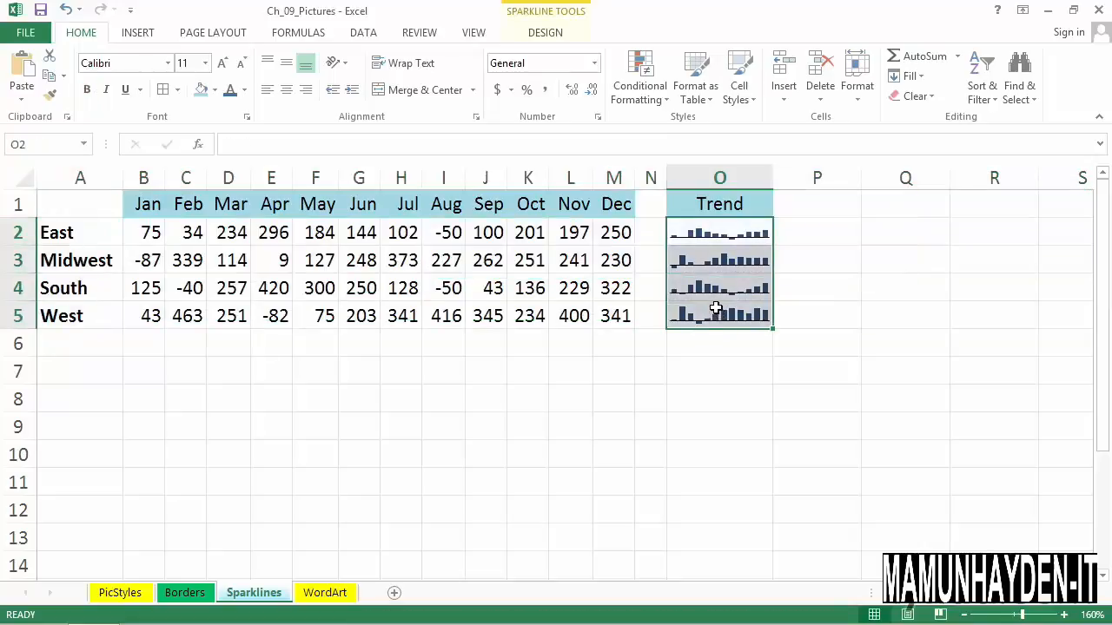
pyautogui.click(540, 39)
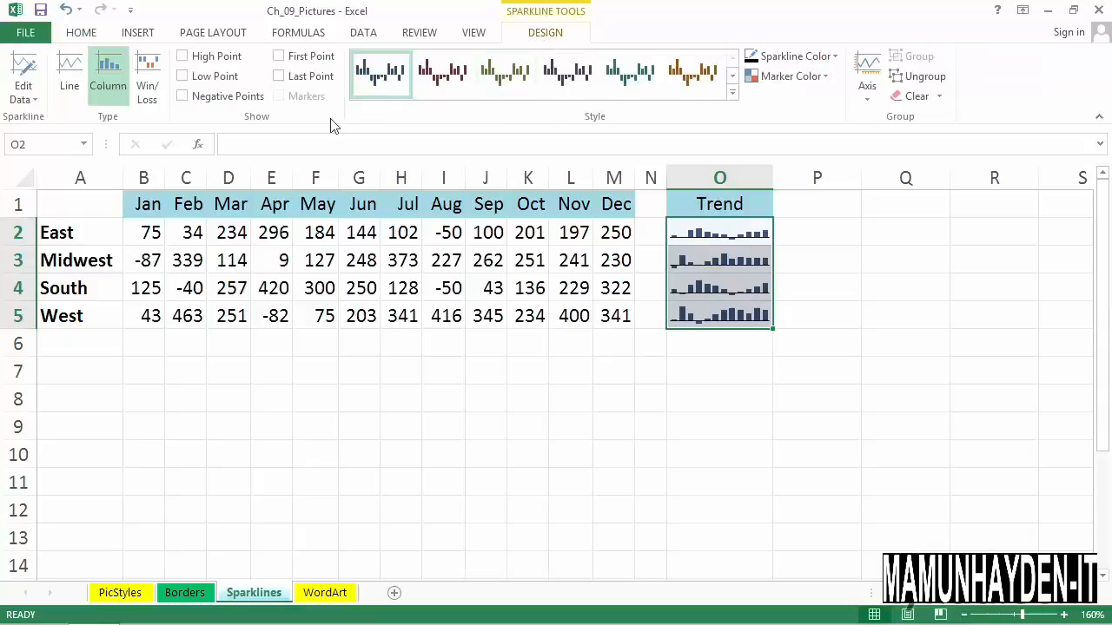
pyautogui.click(147, 72)
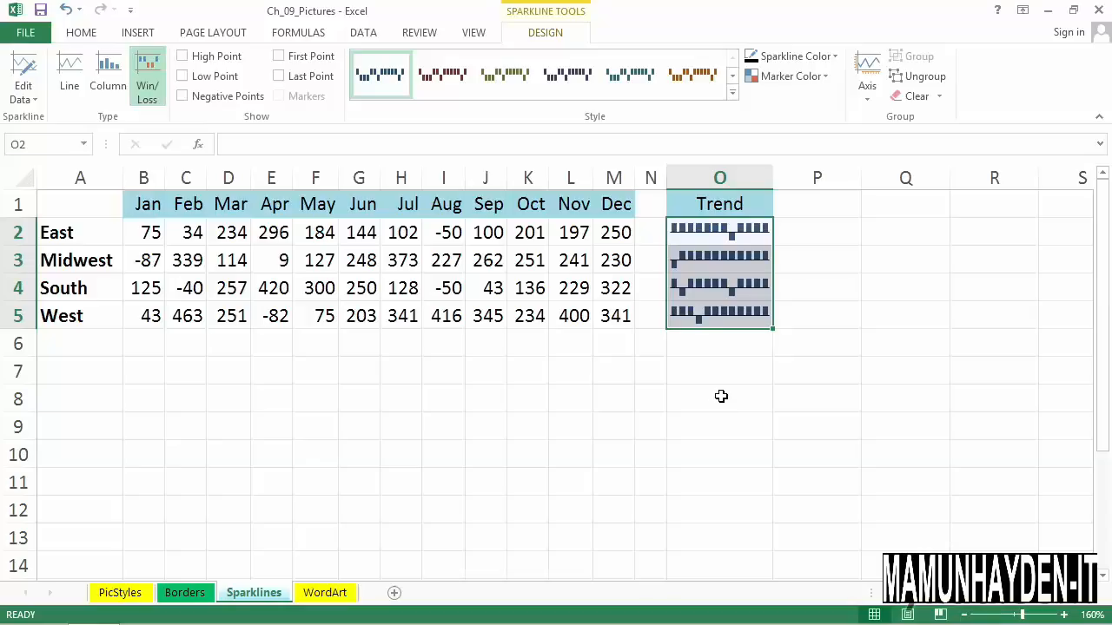
pyautogui.click(805, 289)
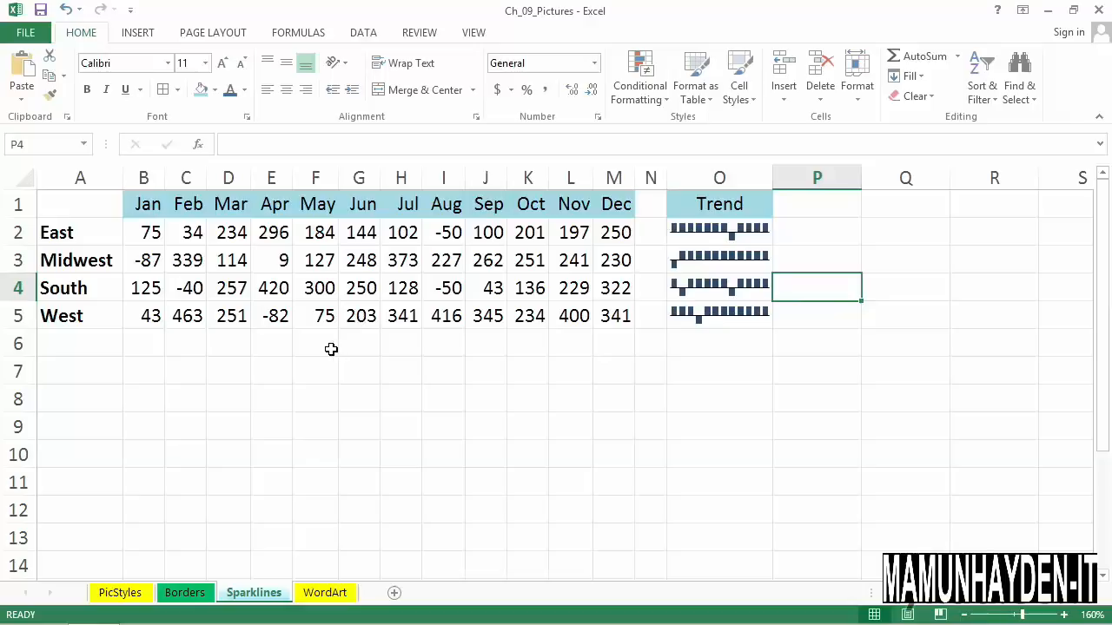
# Copy the region names from A2:A5 to A8:A11.
pyautogui.moveTo(63, 233); pyautogui.dragTo(82, 482)
pyautogui.click(136, 509)
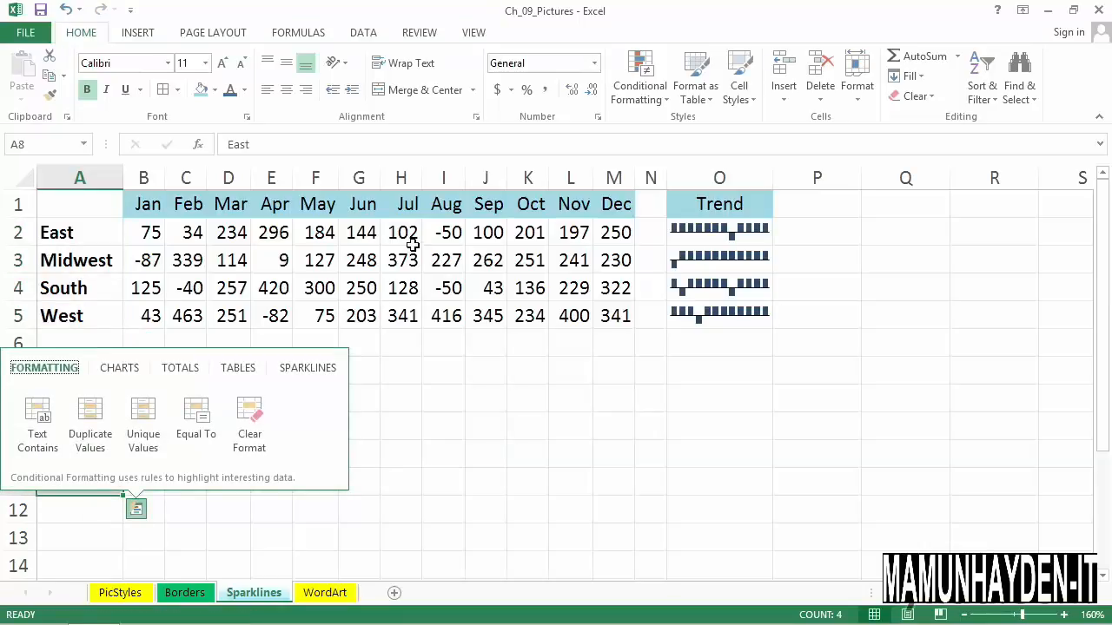
pyautogui.press('Escape')
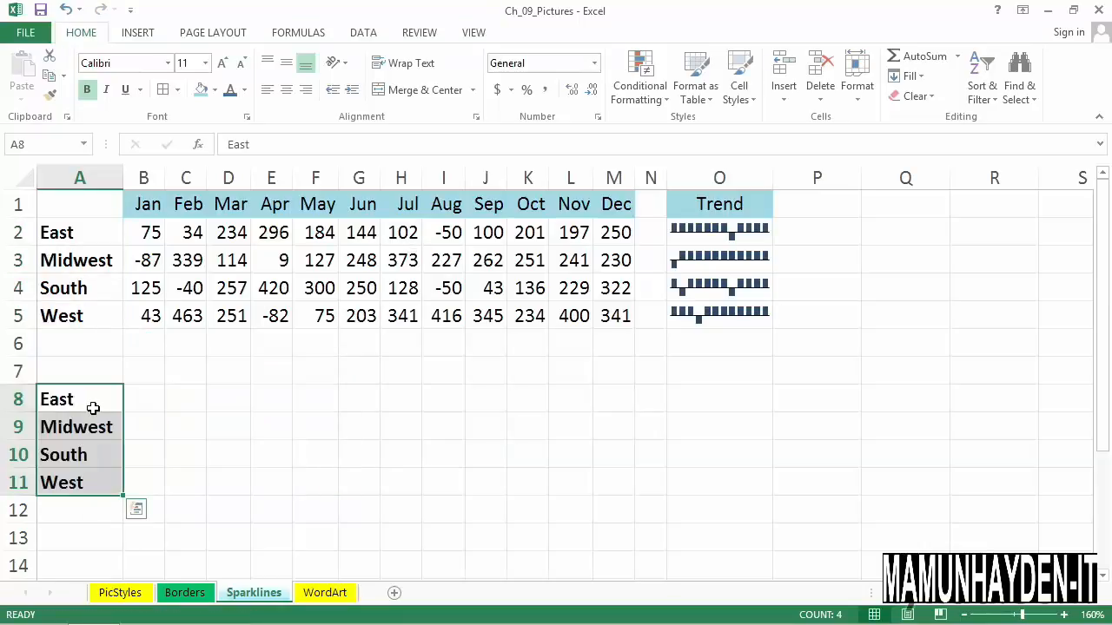
# Create line sparklines in B8:B11 from the monthly data in B2:M5.
pyautogui.moveTo(148, 401); pyautogui.dragTo(142, 481)
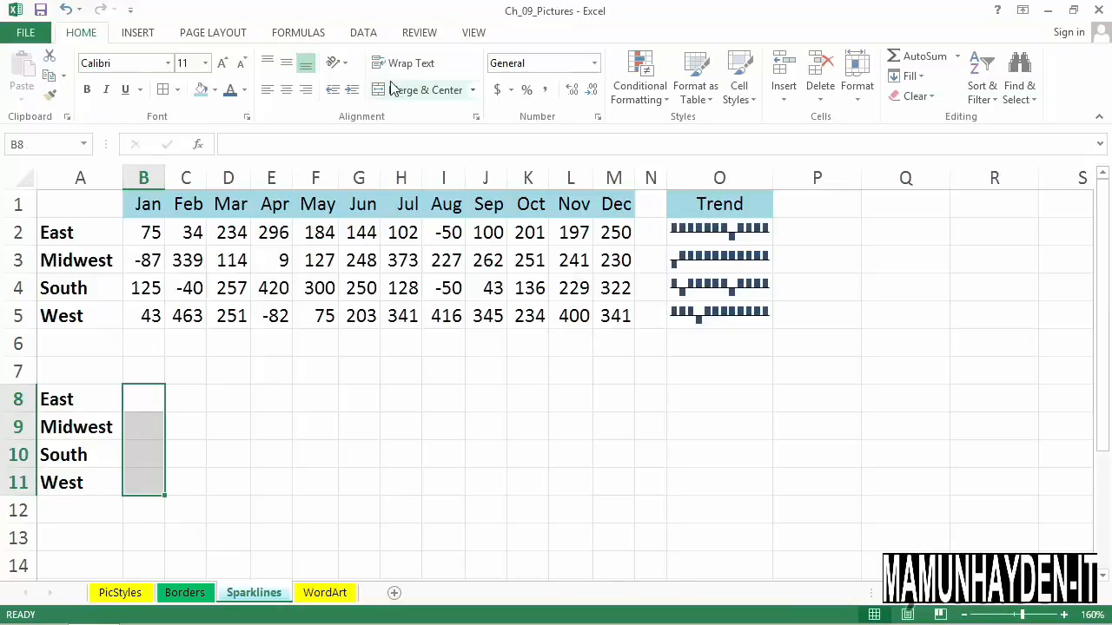
pyautogui.click(137, 33)
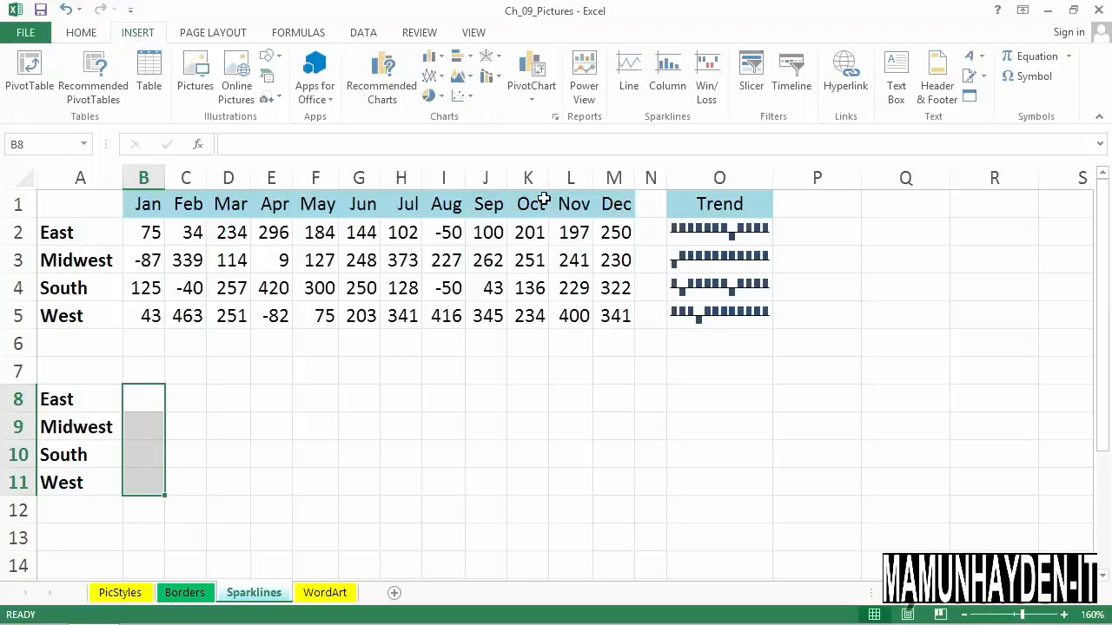
pyautogui.click(633, 80)
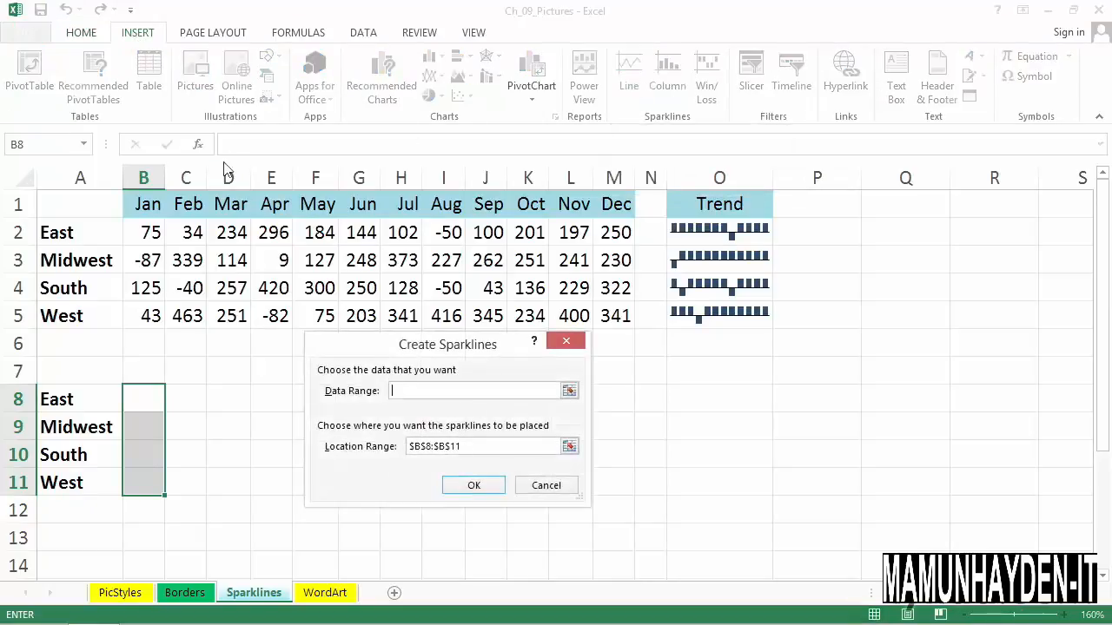
pyautogui.moveTo(151, 232); pyautogui.dragTo(635, 316)
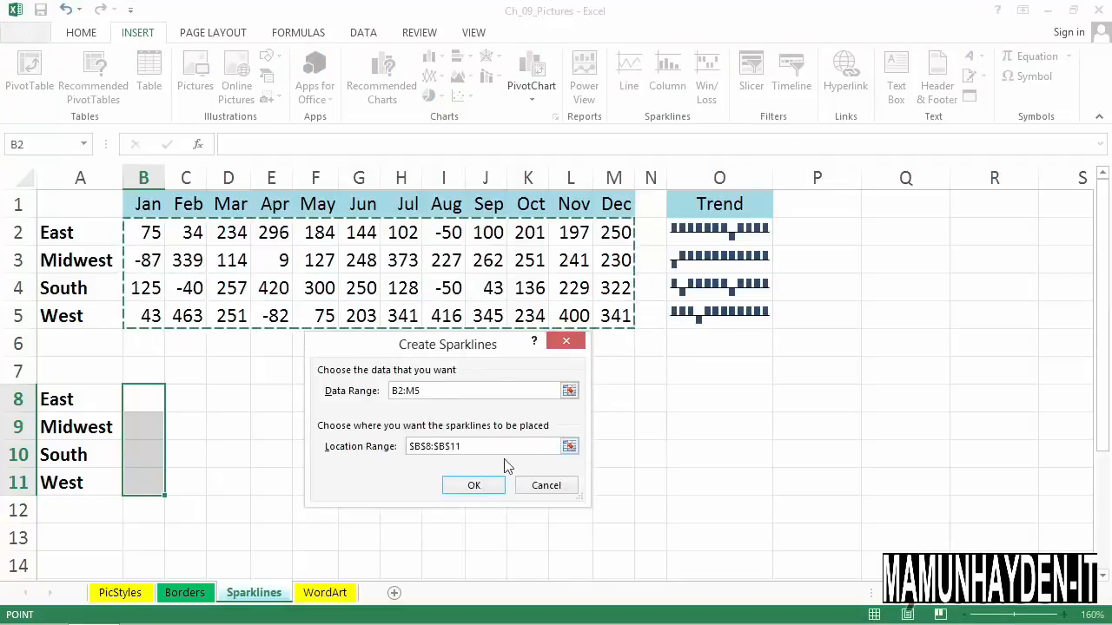
pyautogui.click(483, 488)
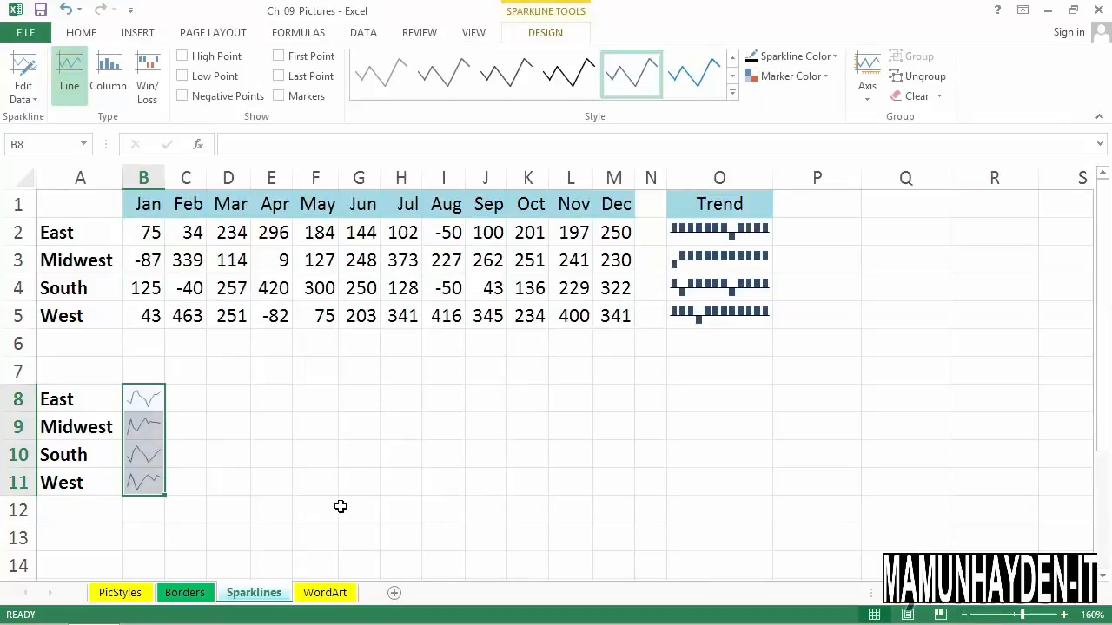
# Merge and center columns B to M separately in each of rows 8 to 11 so each sparkline spans the twelve months.
pyautogui.moveTo(149, 399); pyautogui.dragTo(621, 407)
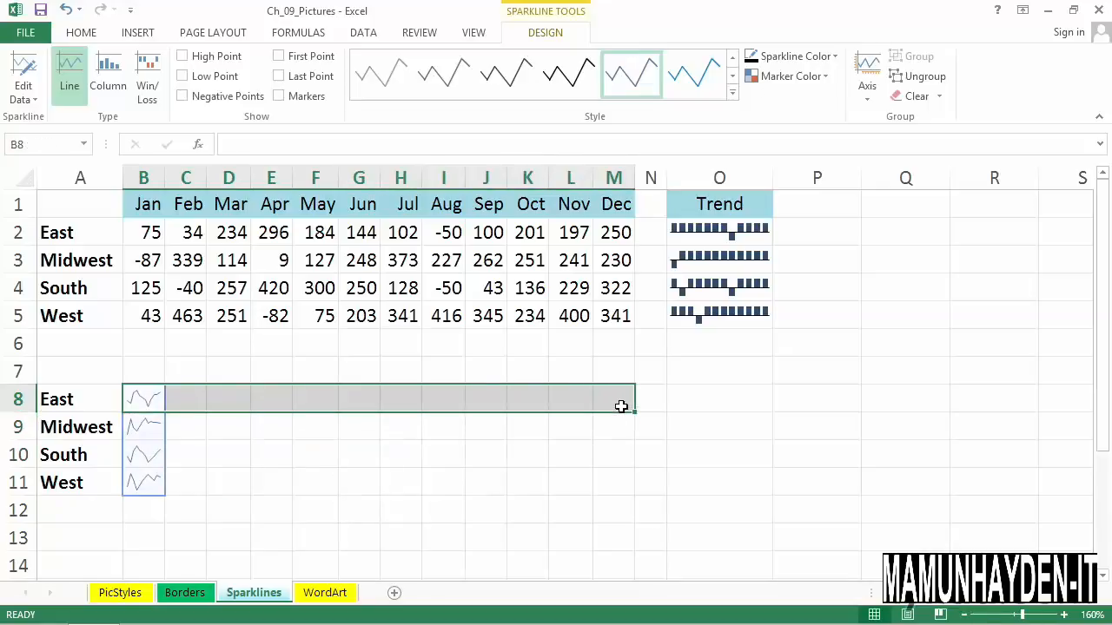
pyautogui.moveTo(165, 398); pyautogui.dragTo(620, 490)
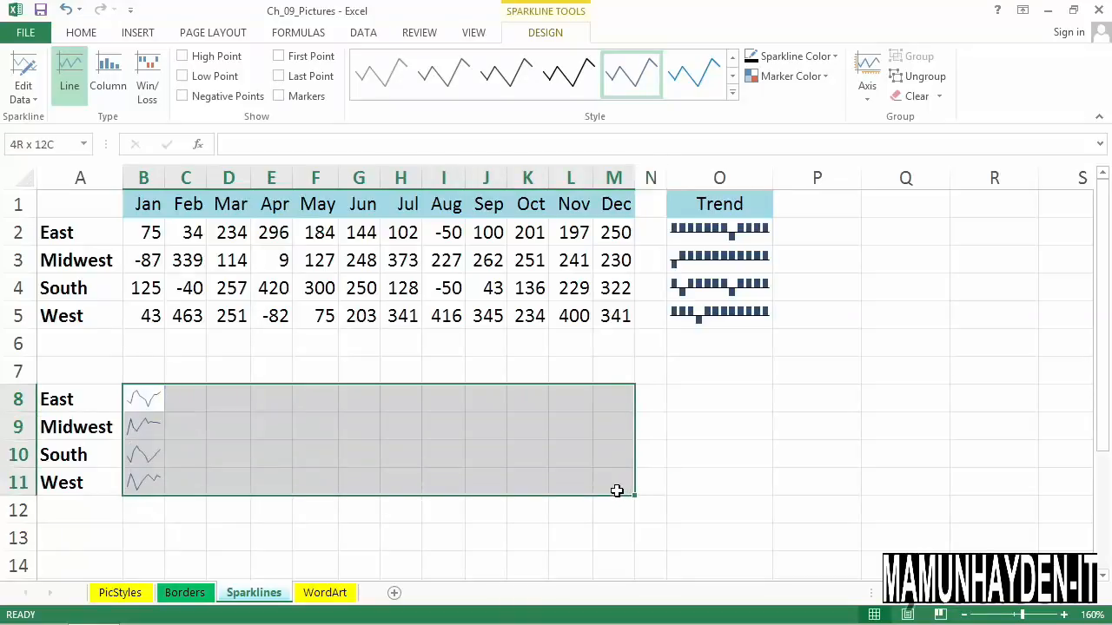
pyautogui.moveTo(139, 398); pyautogui.dragTo(615, 401)
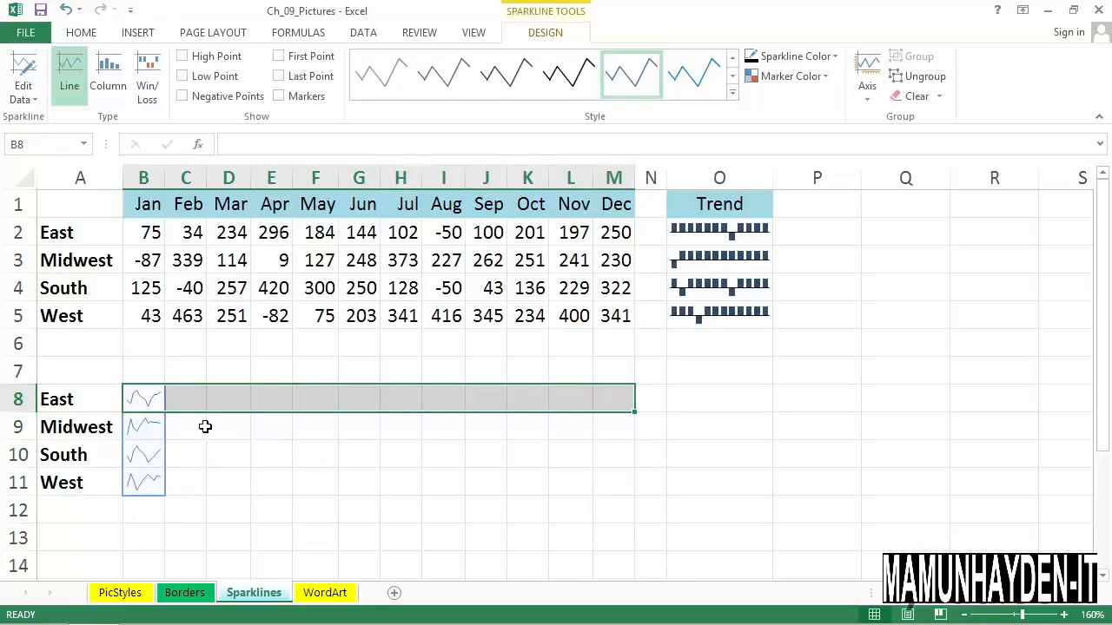
pyautogui.moveTo(148, 434); pyautogui.dragTo(612, 426)
pyautogui.moveTo(156, 454); pyautogui.dragTo(610, 461)
pyautogui.moveTo(154, 483); pyautogui.dragTo(611, 472)
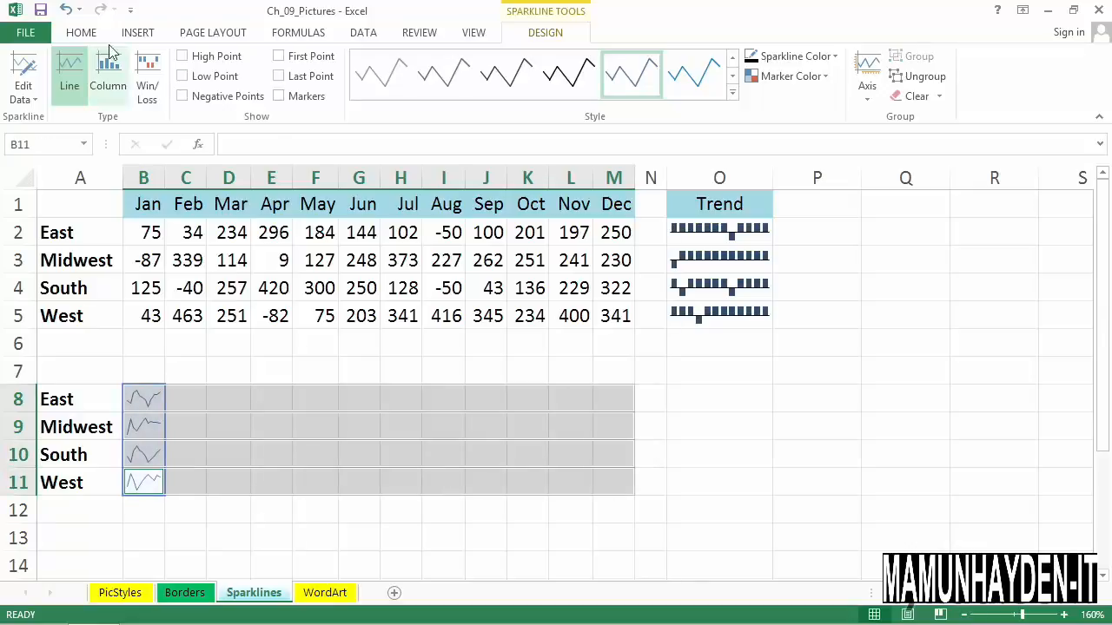
pyautogui.click(81, 33)
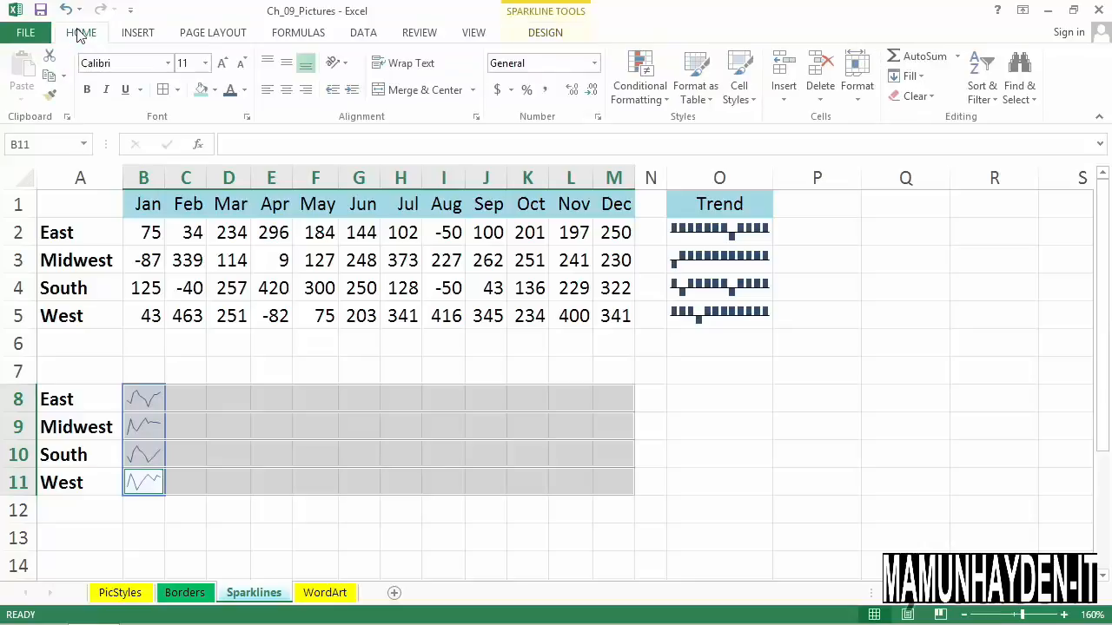
pyautogui.click(426, 90)
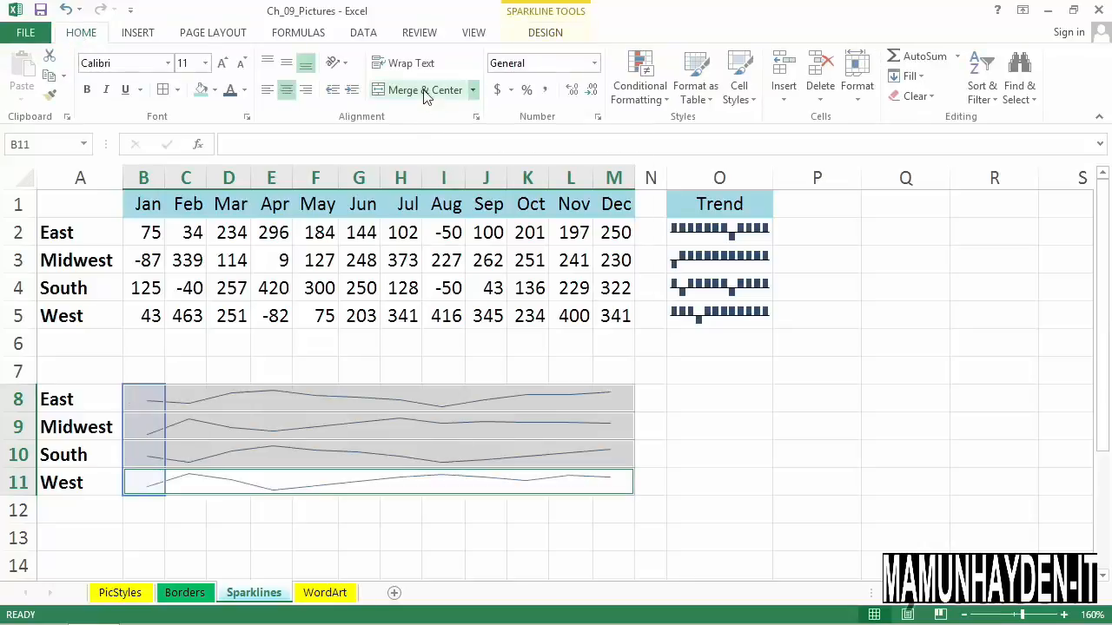
# Show the horizontal axis on the merged sparklines in rows 8 to 11 and set their line weight to 1 pt.
pyautogui.click(546, 33)
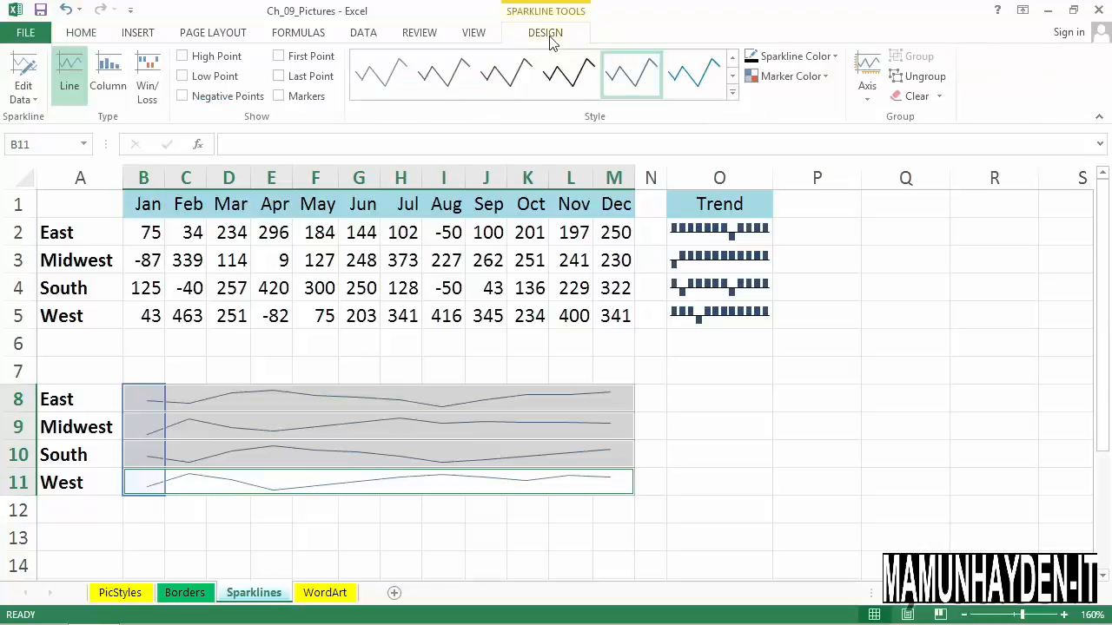
pyautogui.click(868, 82)
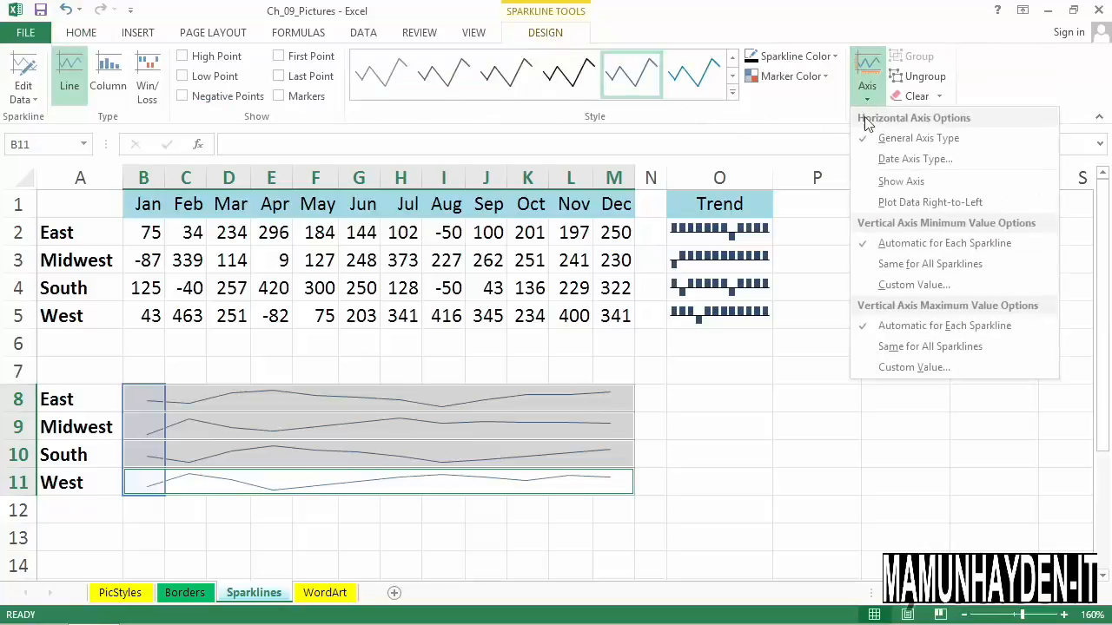
pyautogui.click(903, 181)
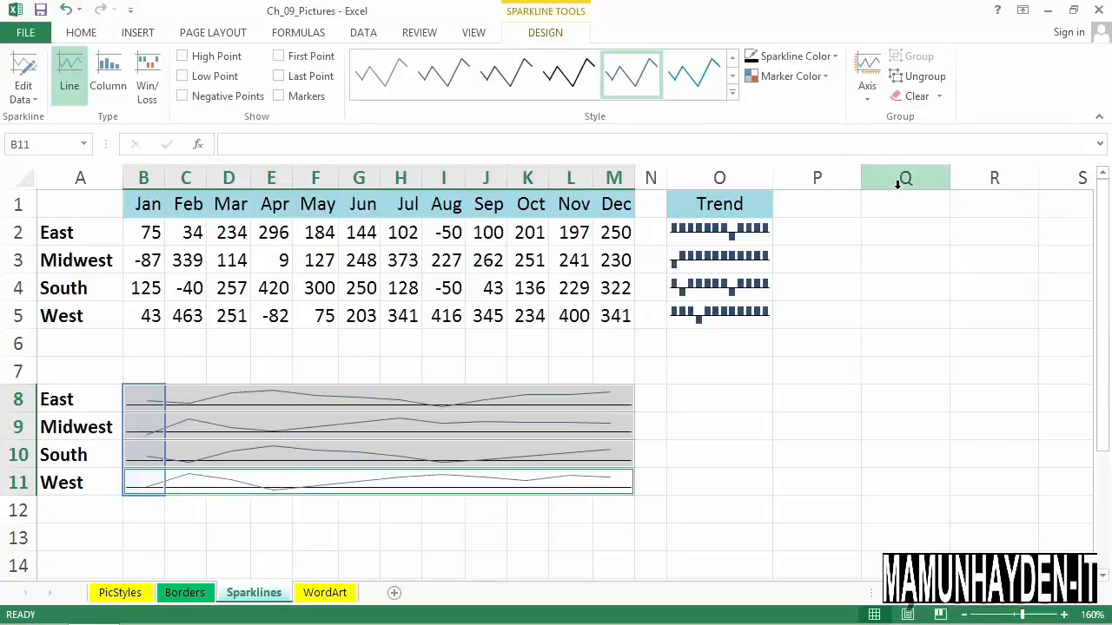
pyautogui.click(814, 56)
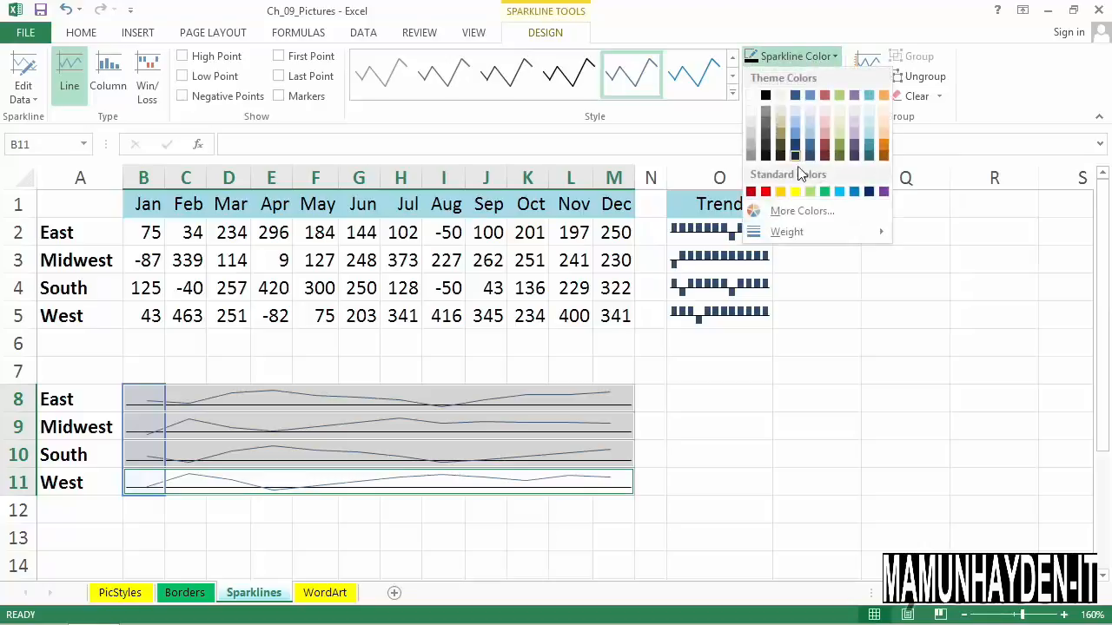
pyautogui.moveTo(821, 233)
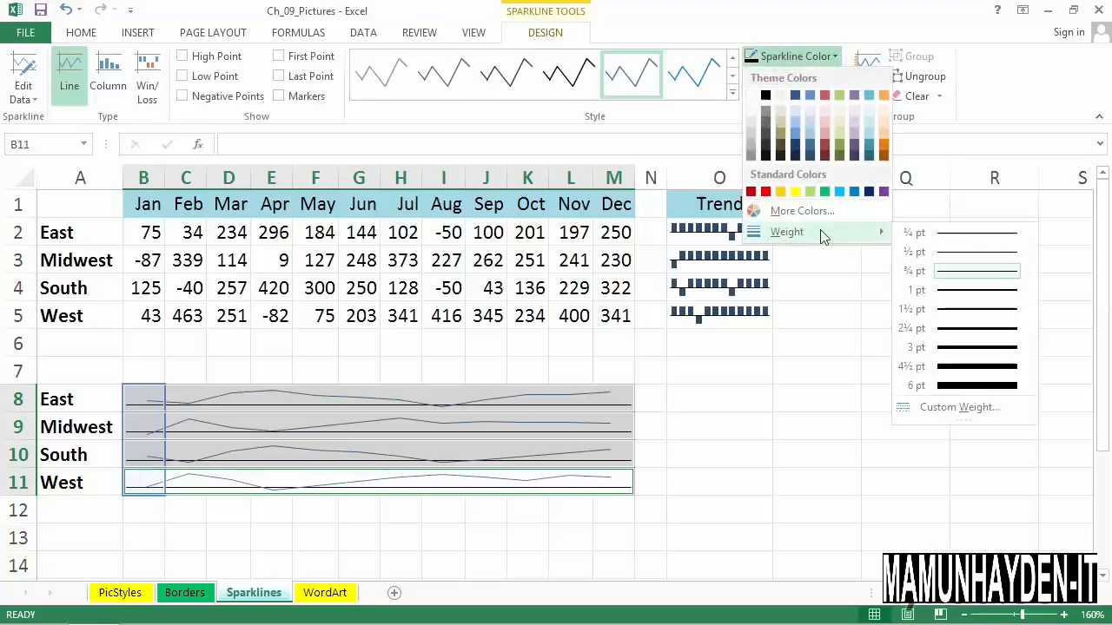
pyautogui.click(962, 290)
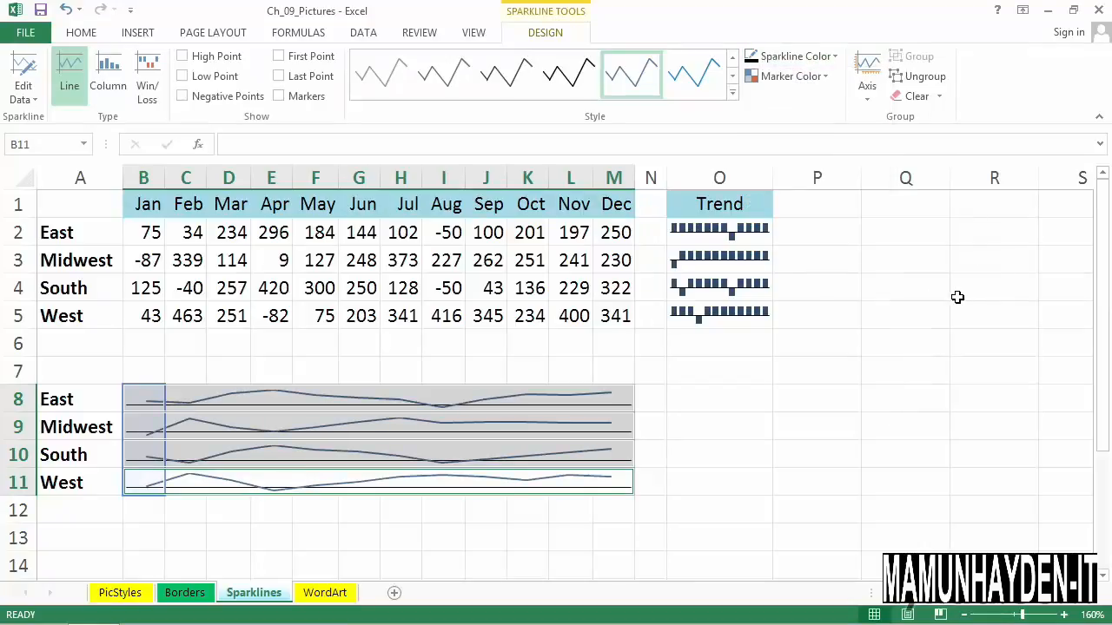
pyautogui.click(548, 563)
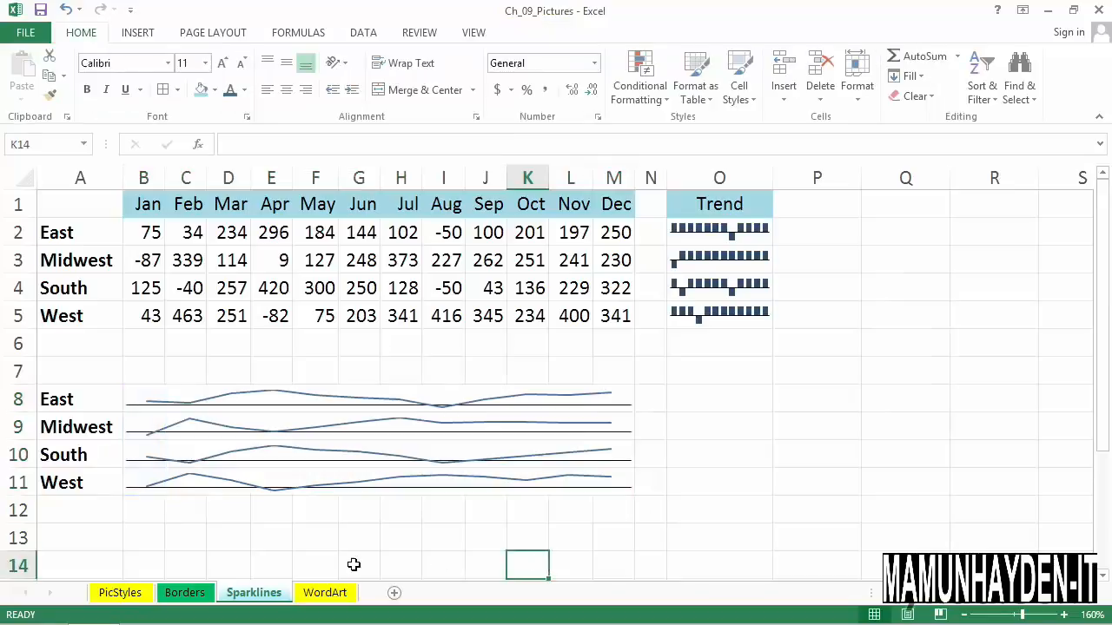
# Increase the height of rows 8 to 11 together to about one and a half times their size.
pyautogui.moveTo(26, 404); pyautogui.dragTo(35, 525)
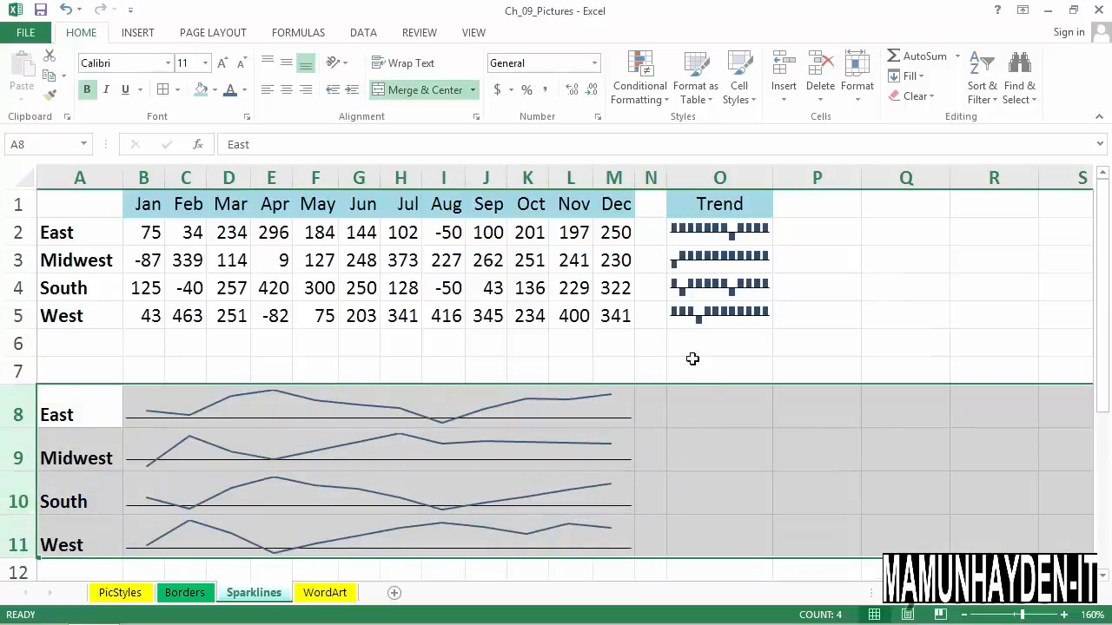
pyautogui.click(601, 403)
pyautogui.click(759, 415)
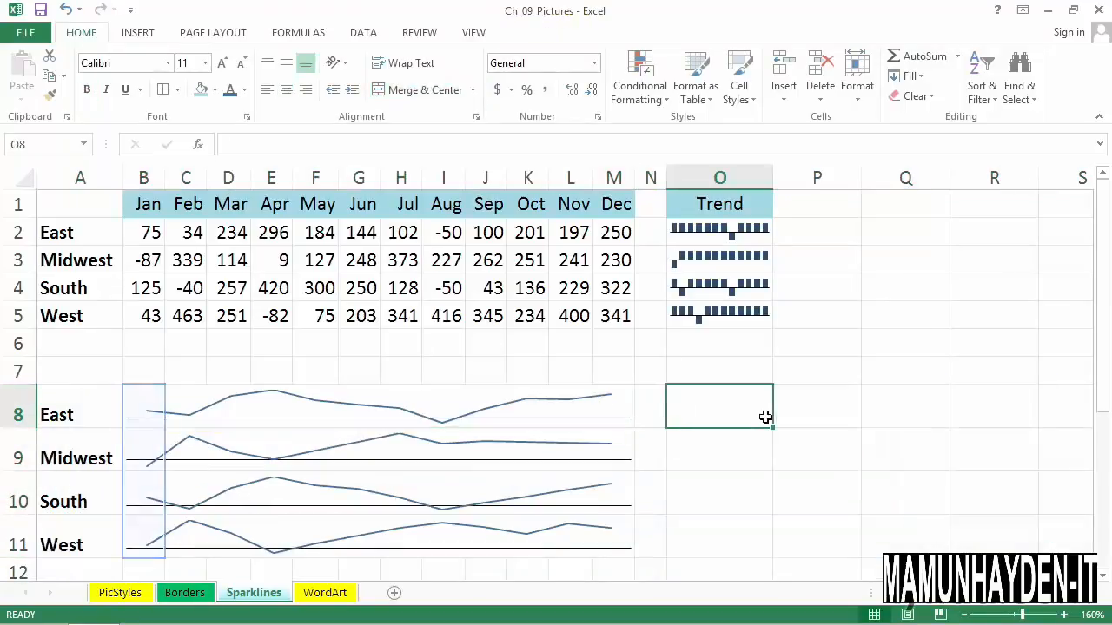
pyautogui.scroll(-1, 871, 454)
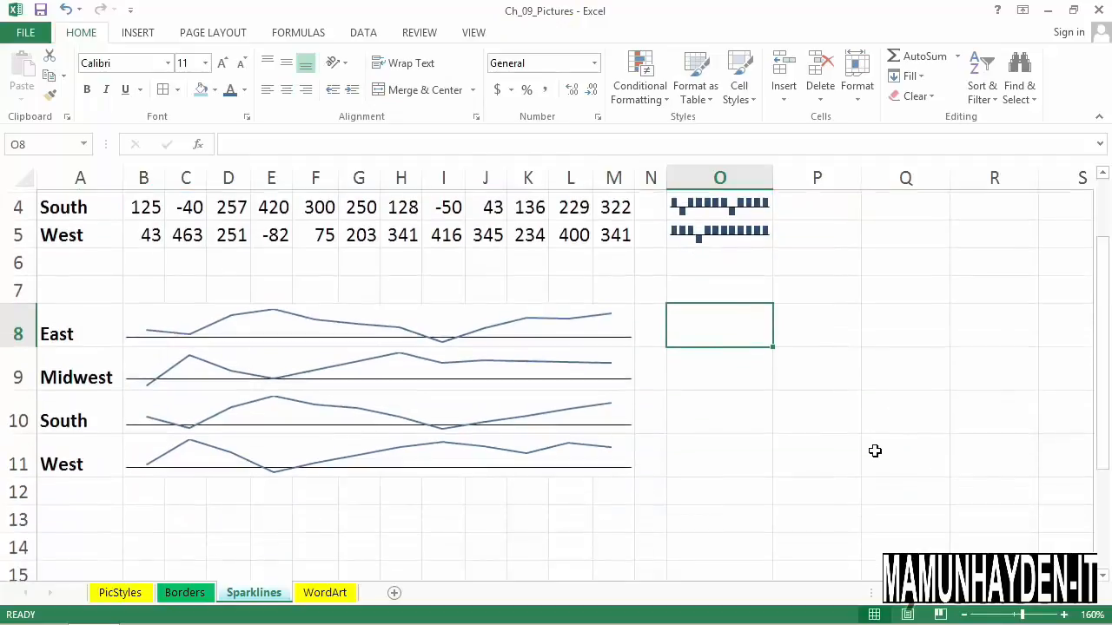
pyautogui.scroll(1, 874, 451)
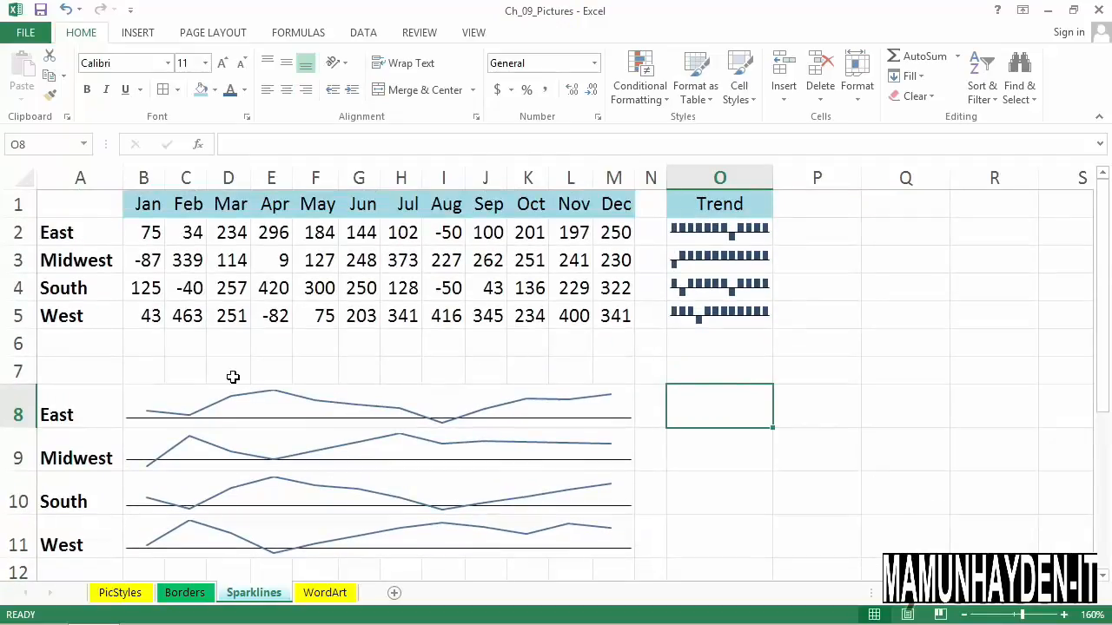
# Change the merged sparklines in B8:M11 to the Column type.
pyautogui.click(169, 402)
pyautogui.moveTo(468, 432); pyautogui.dragTo(573, 528)
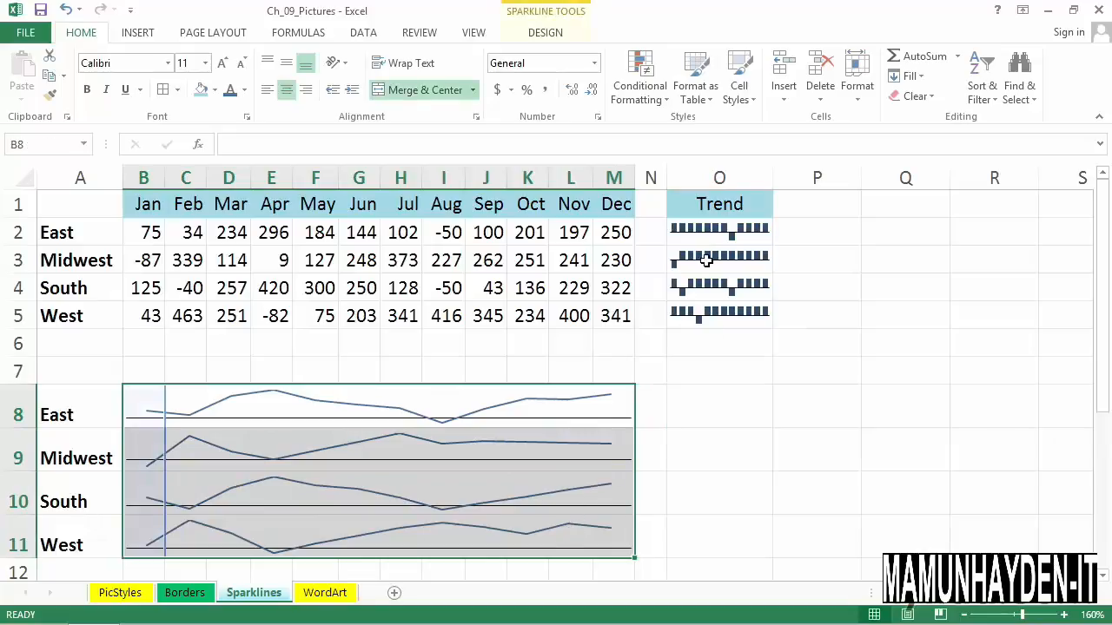
pyautogui.click(546, 35)
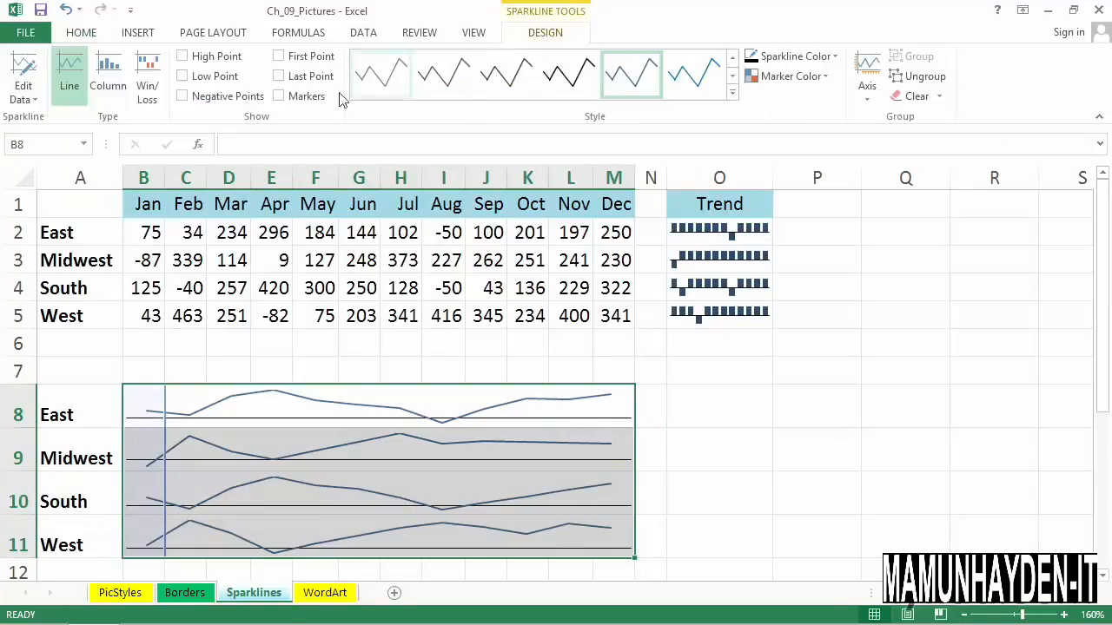
pyautogui.click(107, 73)
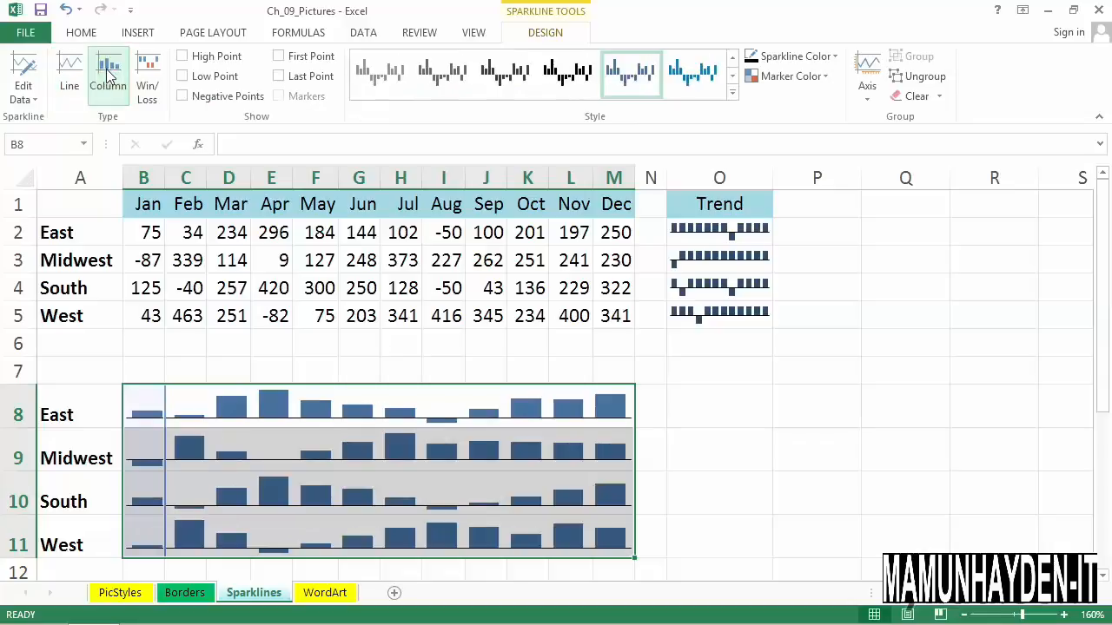
# Set the vertical axis minimum and maximum of the column sparklines in rows 8 to 11 to Same for All Sparklines.
pyautogui.click(867, 91)
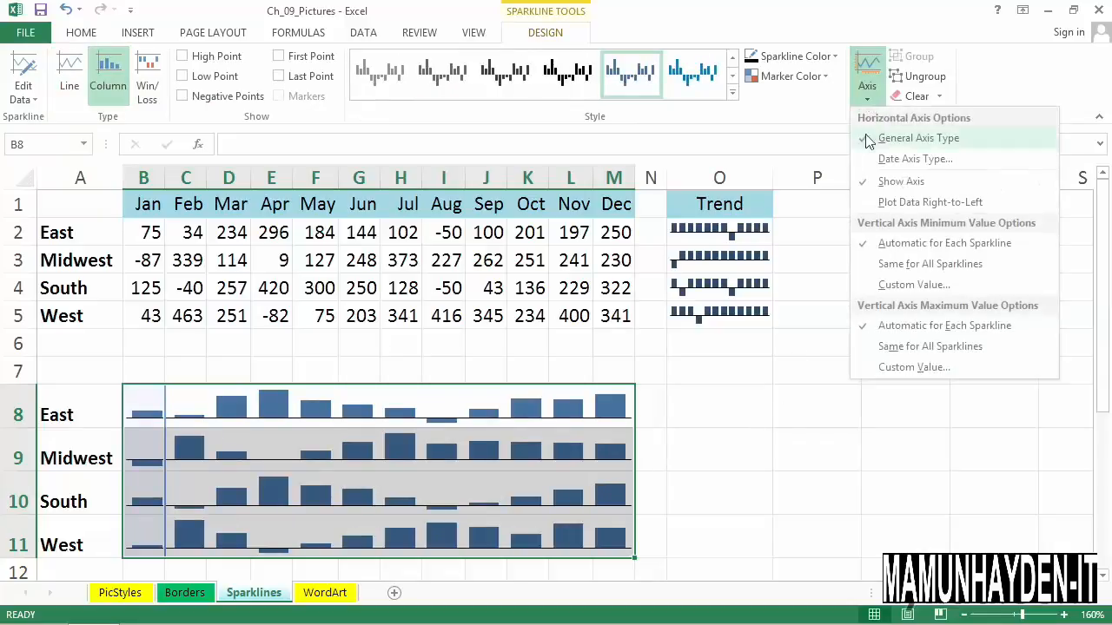
pyautogui.click(911, 264)
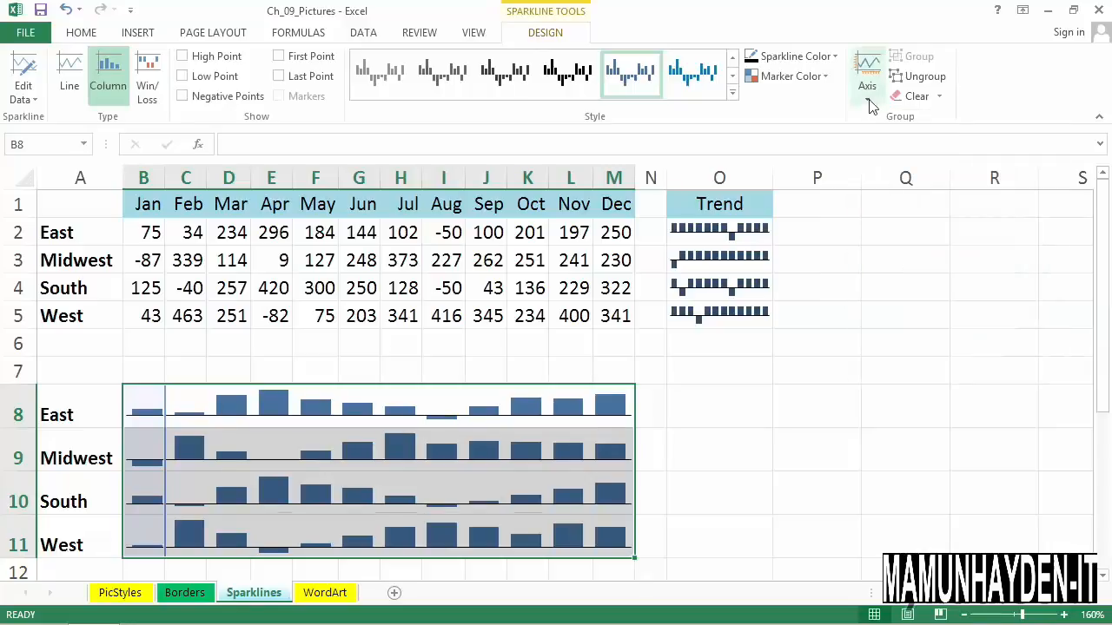
pyautogui.click(868, 99)
pyautogui.click(907, 347)
pyautogui.click(865, 404)
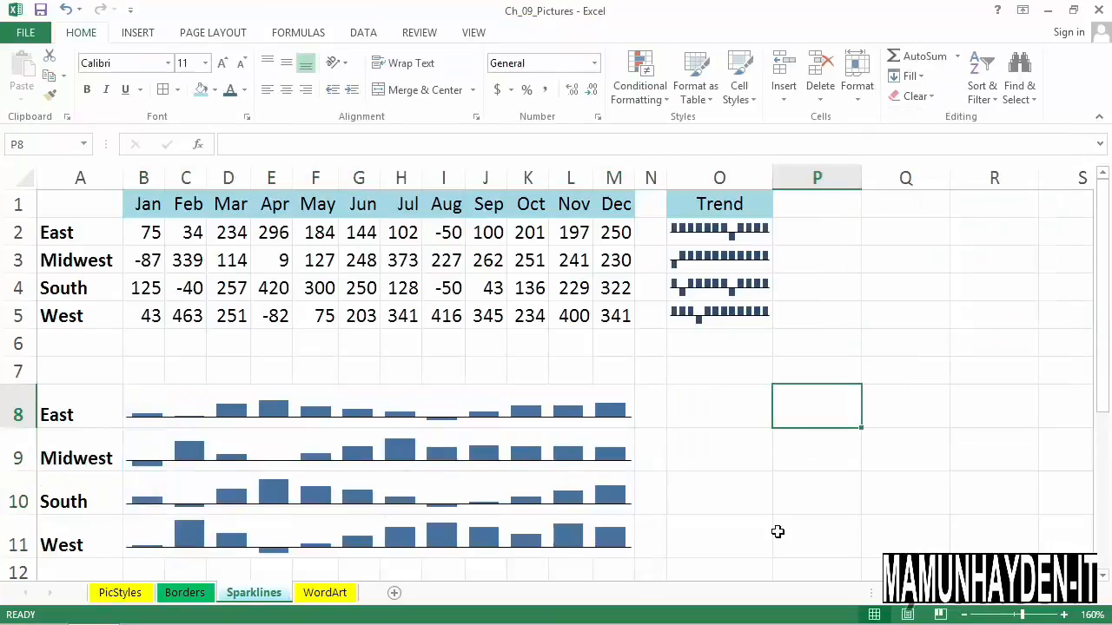
pyautogui.scroll(-1, 798, 443)
pyautogui.scroll(1, 798, 443)
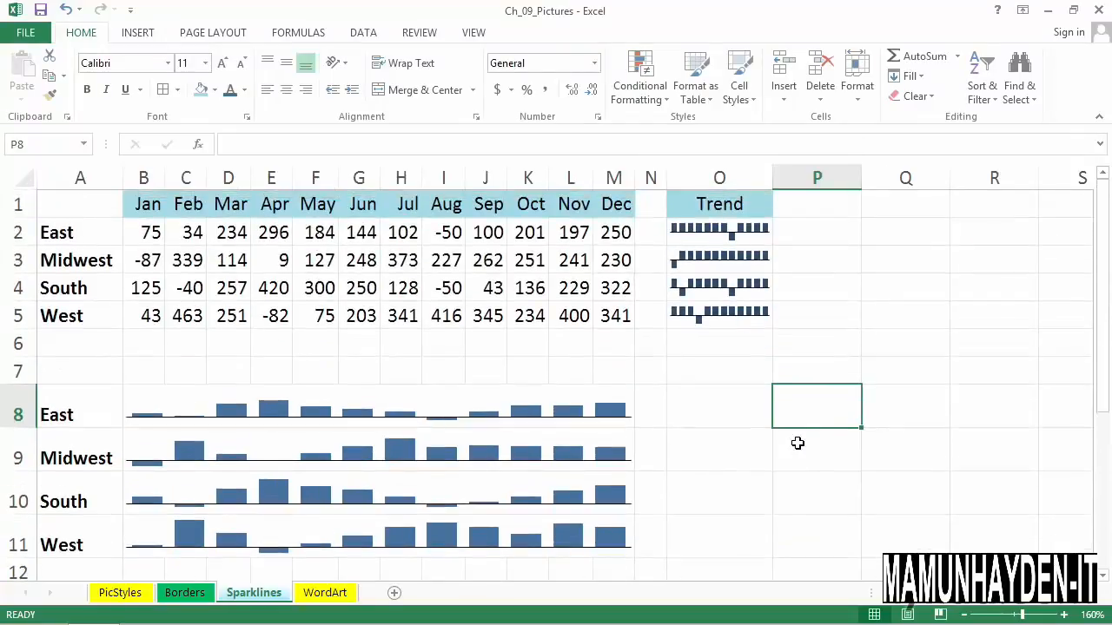